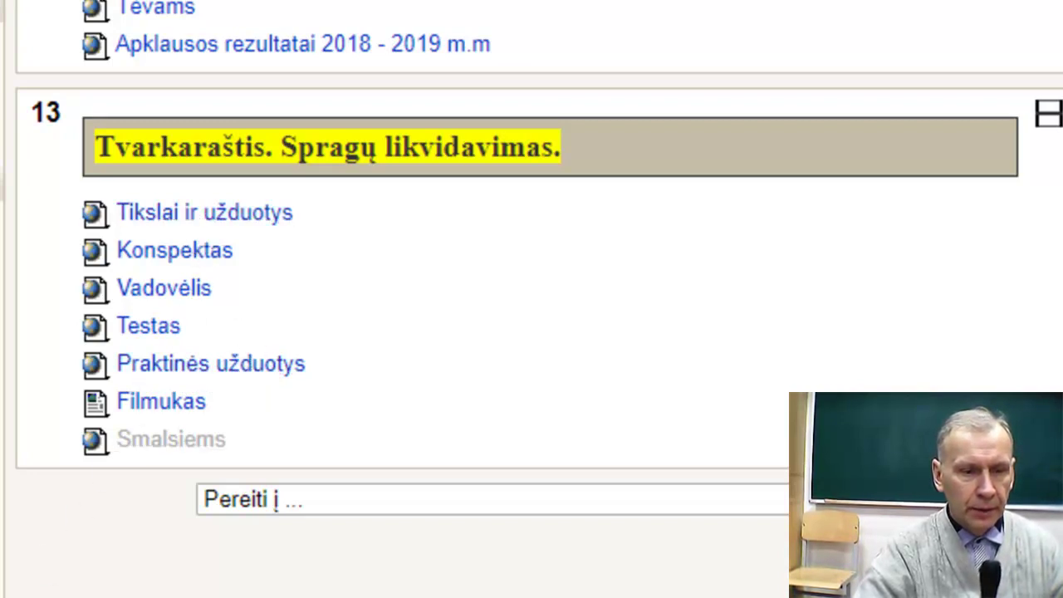
- Start Word and create a new blank document
{"action": "key", "text": "super"}
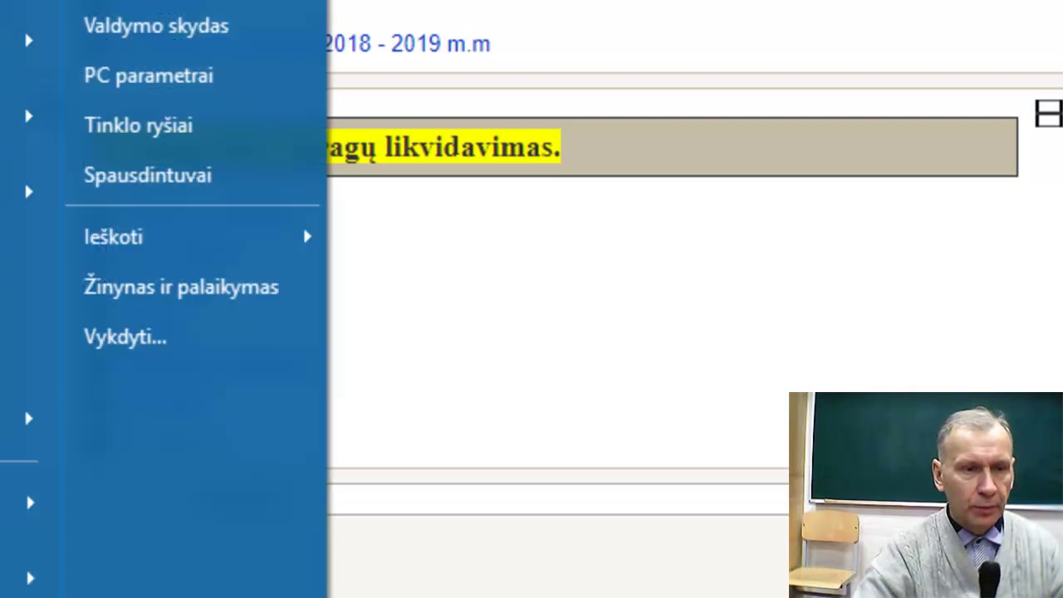
{"action": "key", "text": "Escape"}
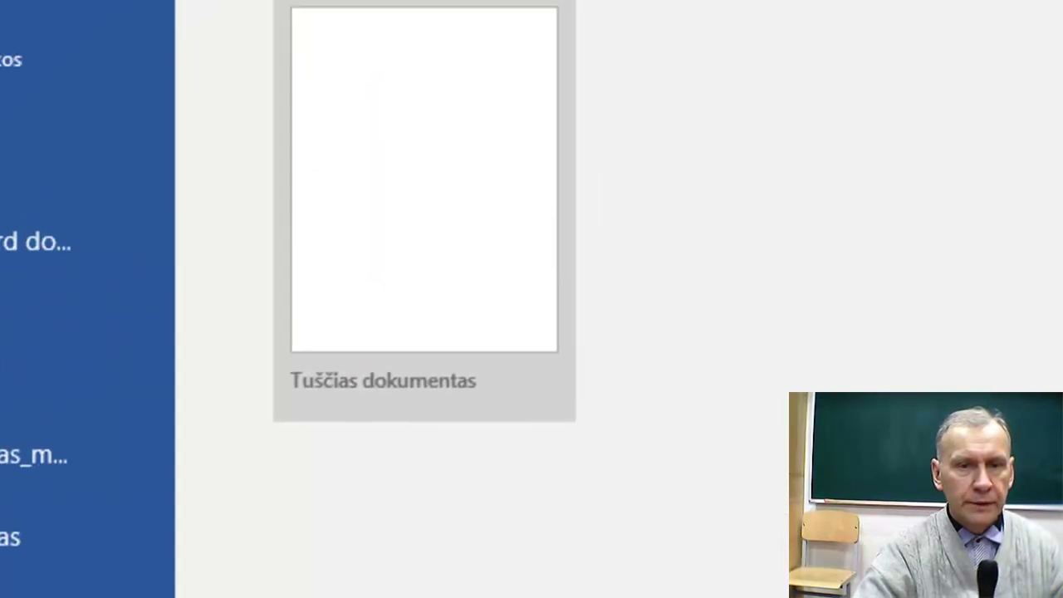
{"action": "left_click", "coordinate": [375, 319]}
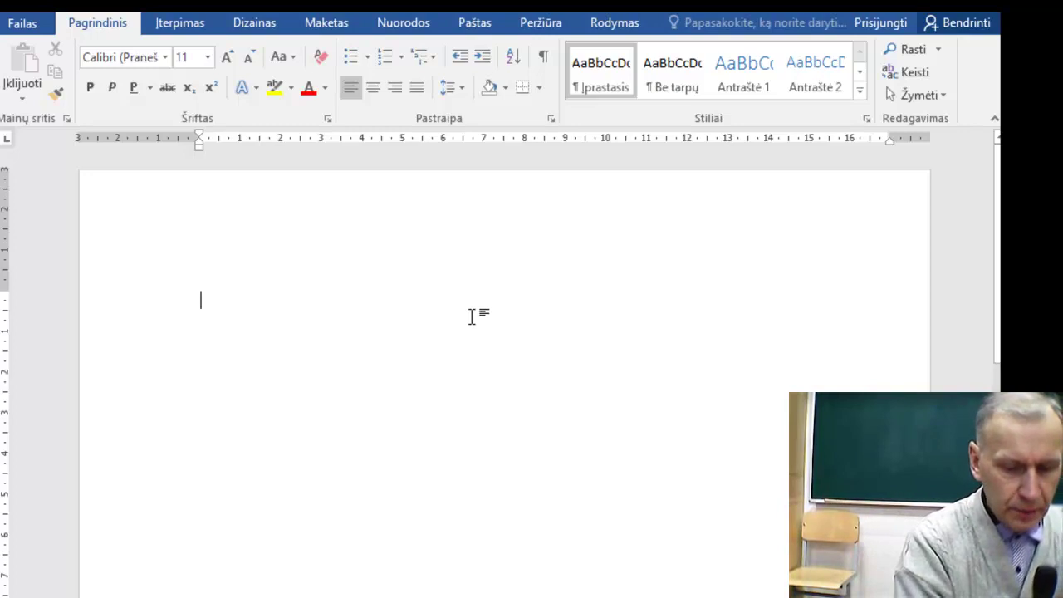
- Type the title line 'Kaunas Senamiesčio progimnazijos 7 z kl. mokinio' followed by a placeholder student name
{"action": "type", "text": "Kaub"}
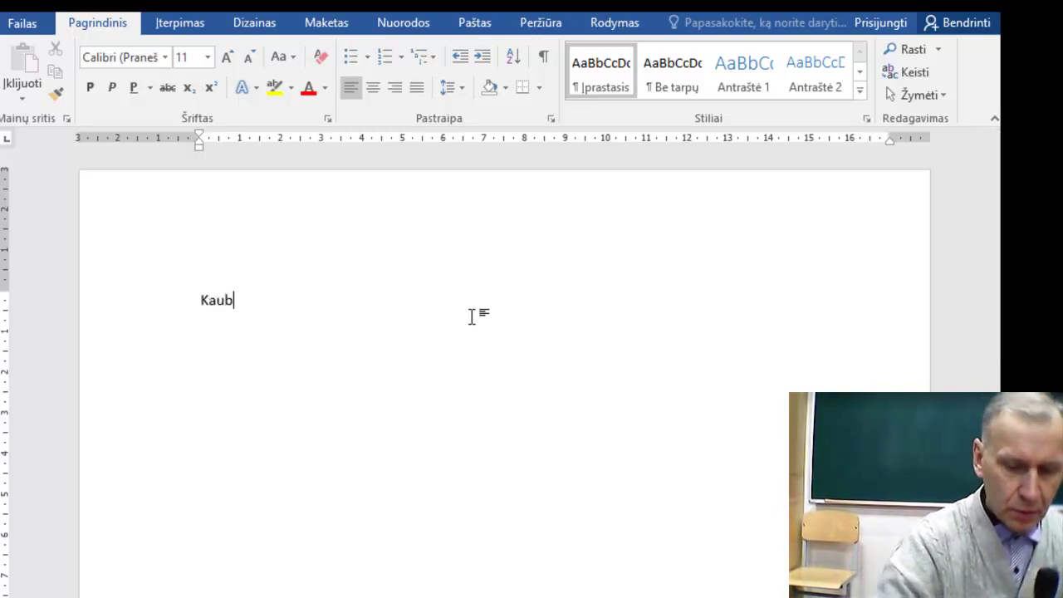
{"action": "key", "text": "BackSpace"}
{"action": "type", "text": "nas "}
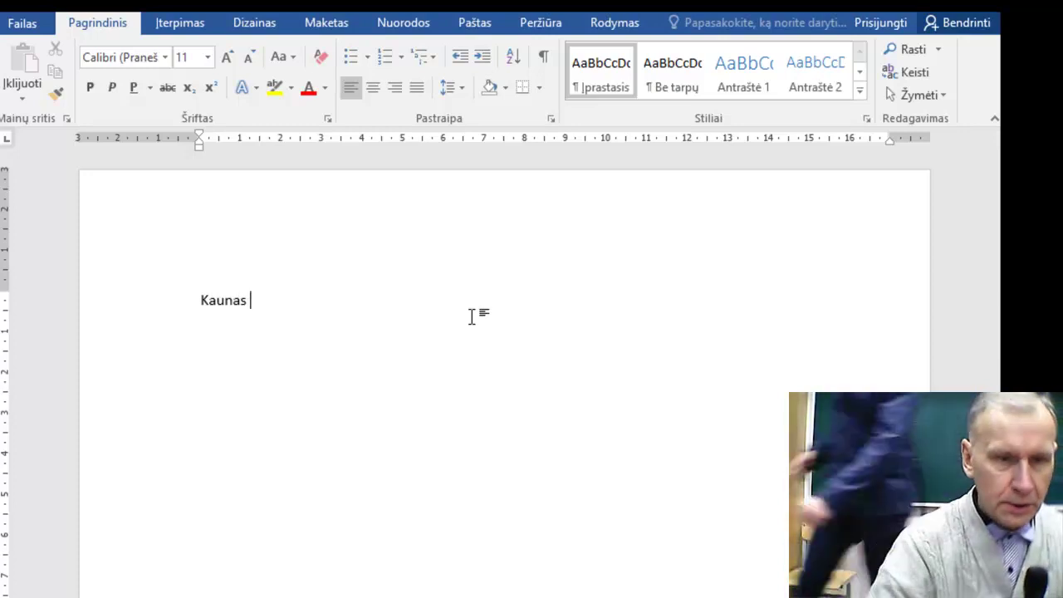
{"action": "type", "text": "Senamiesčio progimnazijo"}
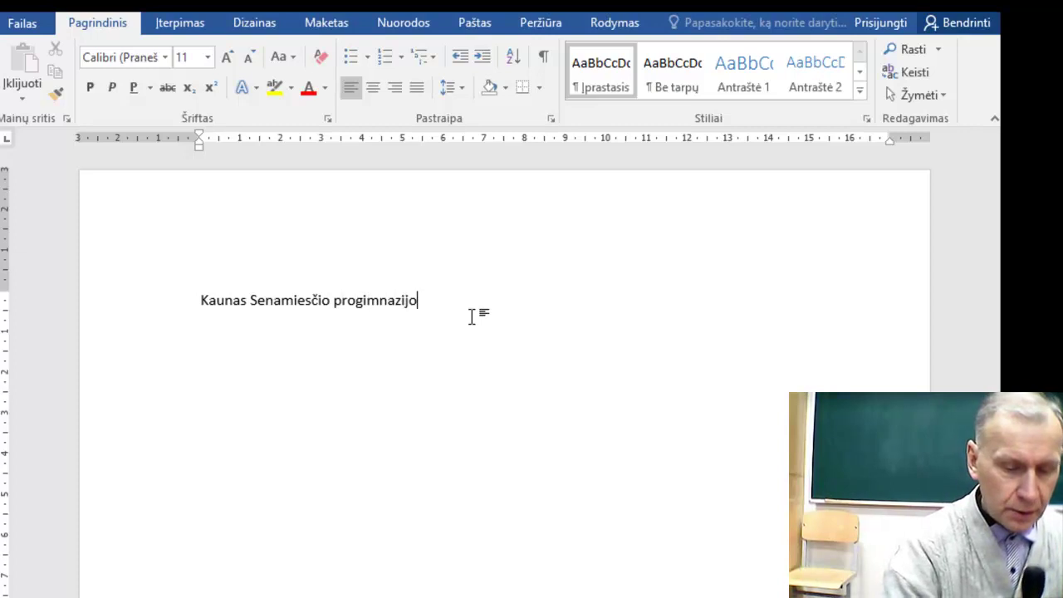
{"action": "type", "text": "7 z kl. mokin"}
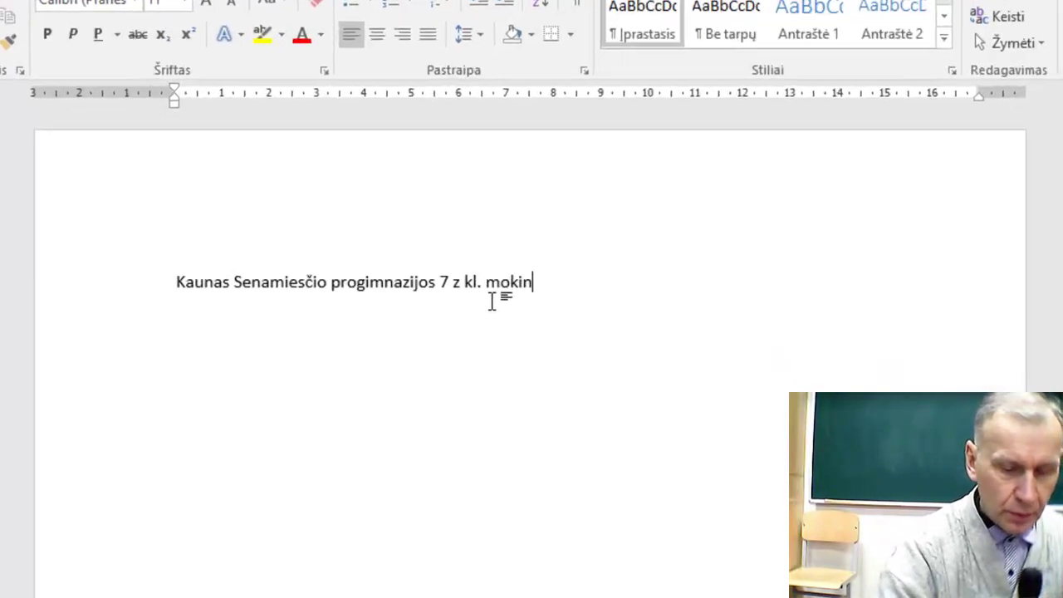
{"action": "type", "text": "io V"}
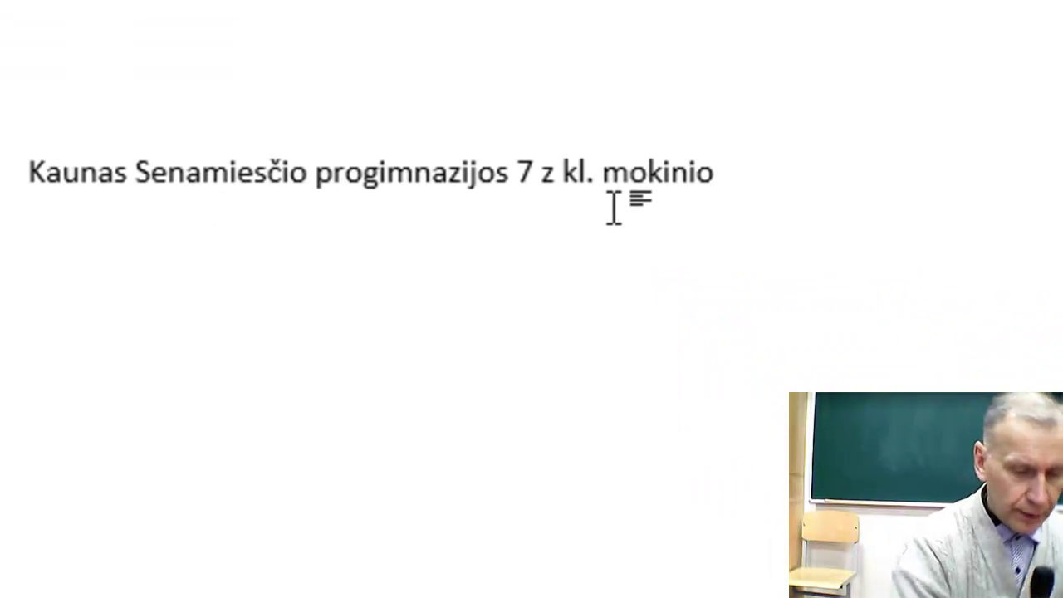
{"action": "type", "text": "a"}
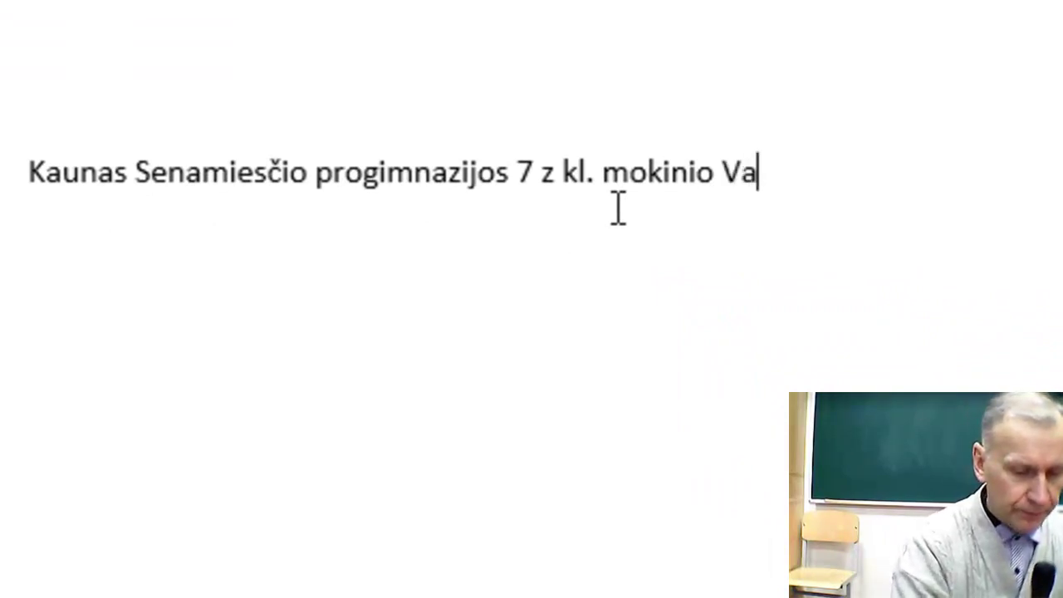
{"action": "type", "text": "rde"}
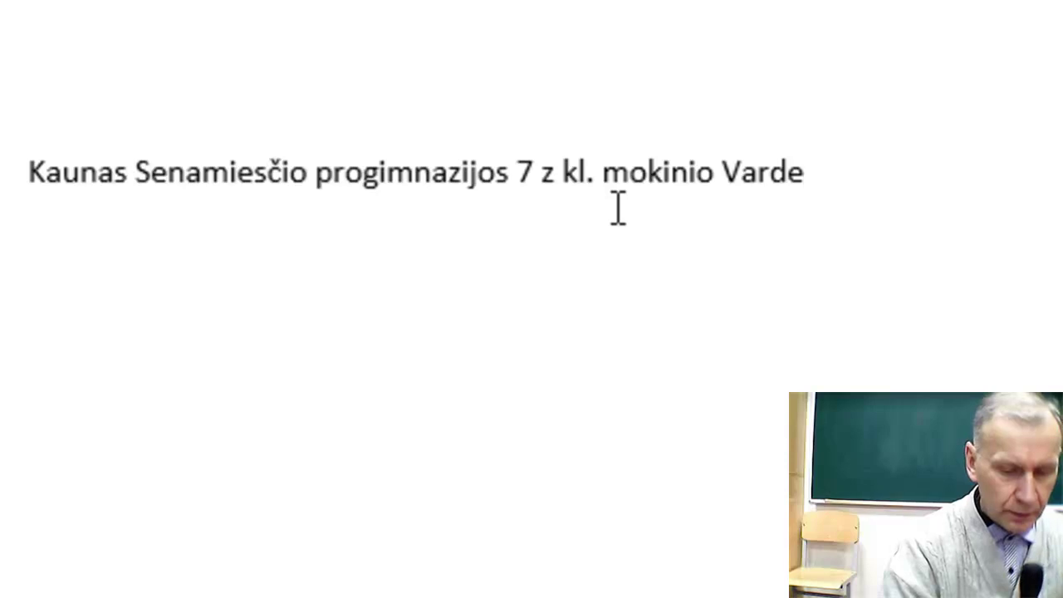
{"action": "type", "text": "nio "}
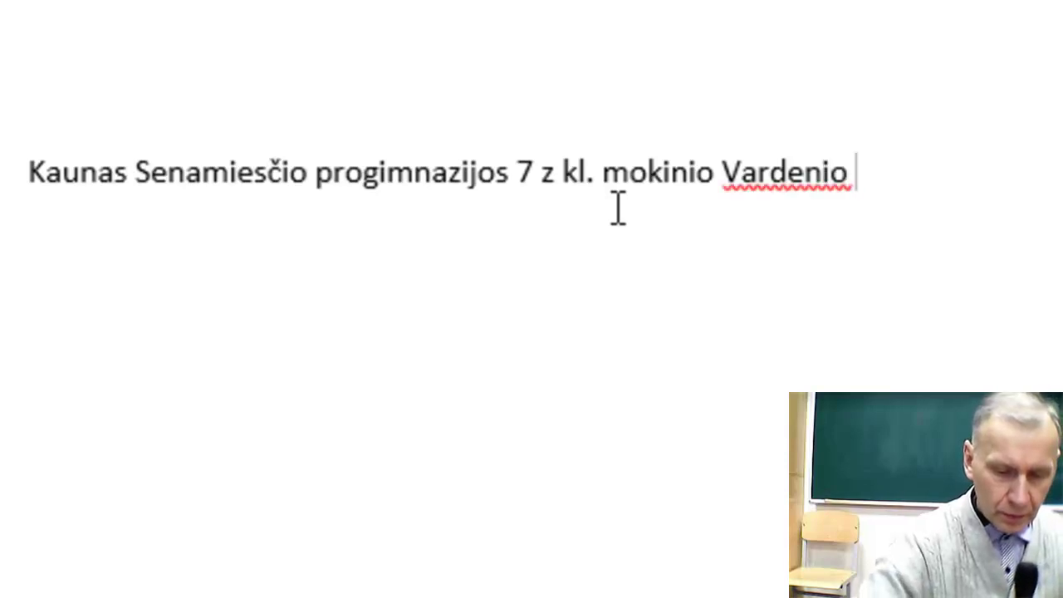
{"action": "type", "text": "Pava"}
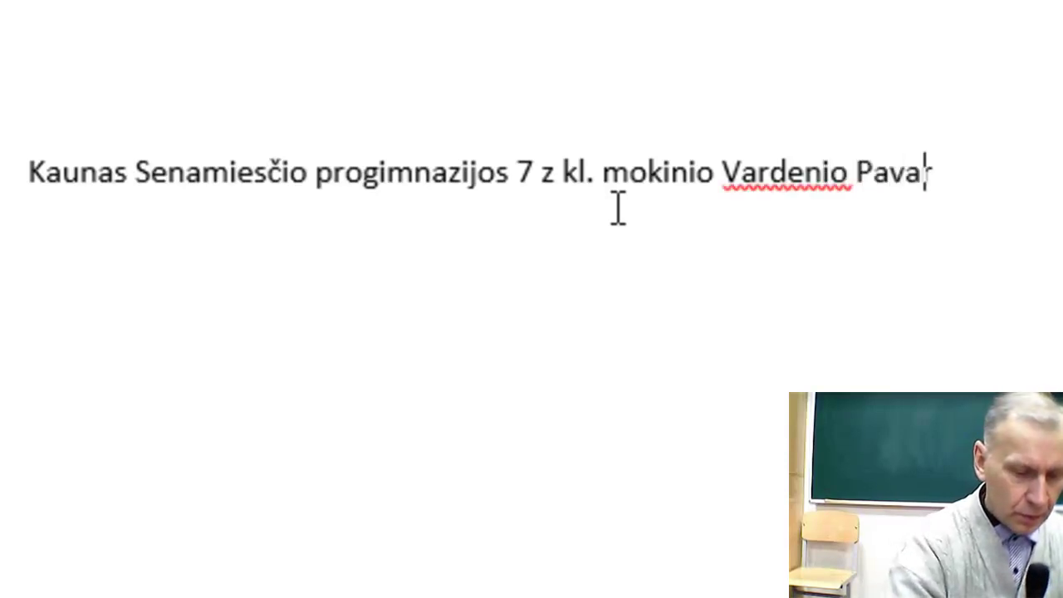
{"action": "type", "text": "rdeniio"}
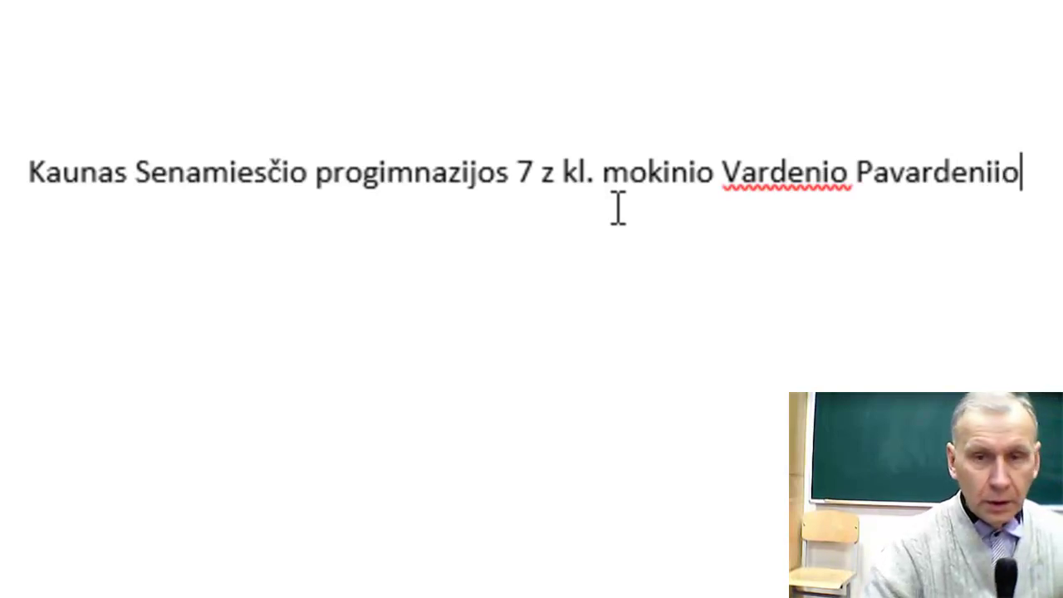
{"action": "key", "text": "BackSpace"}
{"action": "key", "text": "BackSpace"}
- Finish the placeholder name, then centre the title line in Times New Roman
{"action": "type", "text": "o"}
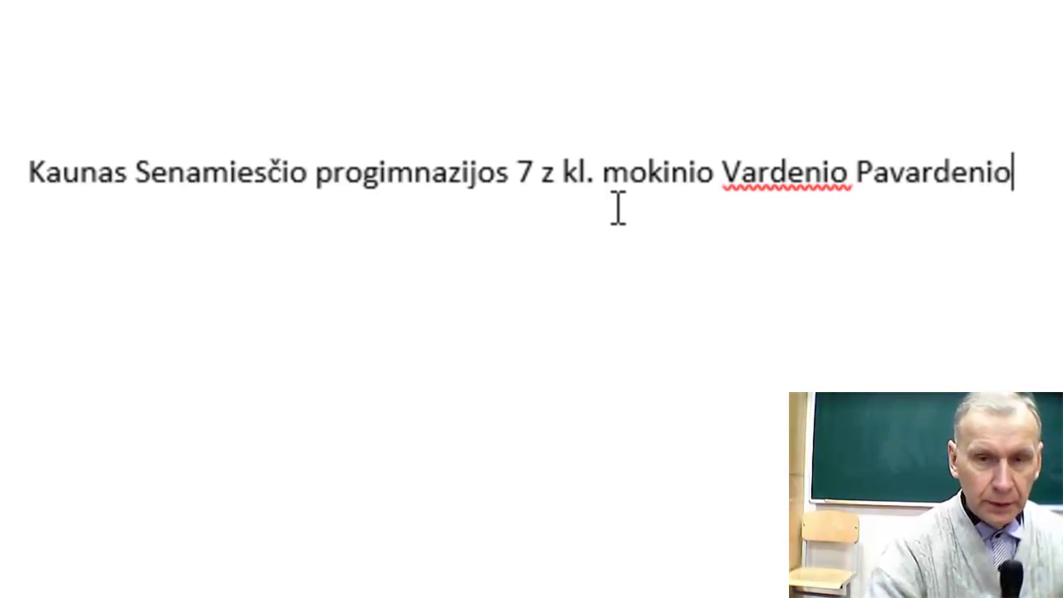
{"action": "mouse_move", "coordinate": [1050, 162]}
{"action": "left_mouse_down"}
{"action": "mouse_move", "coordinate": [315, 158]}
{"action": "mouse_move", "coordinate": [7, 178]}
{"action": "left_mouse_up"}
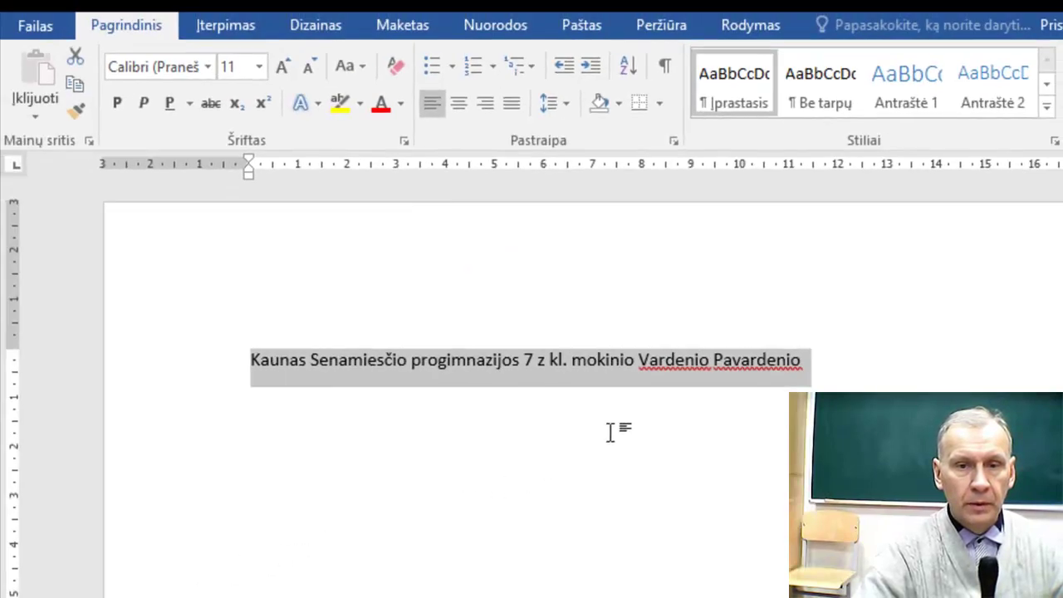
{"action": "left_click", "coordinate": [713, 367]}
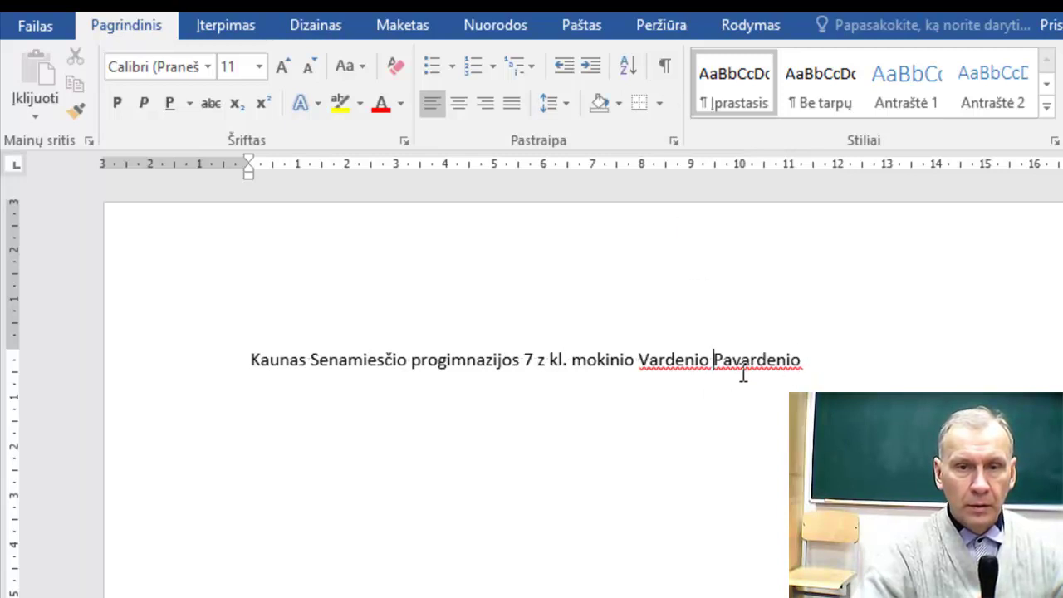
{"action": "left_click_drag", "start_coordinate": [796, 360], "coordinate": [253, 366]}
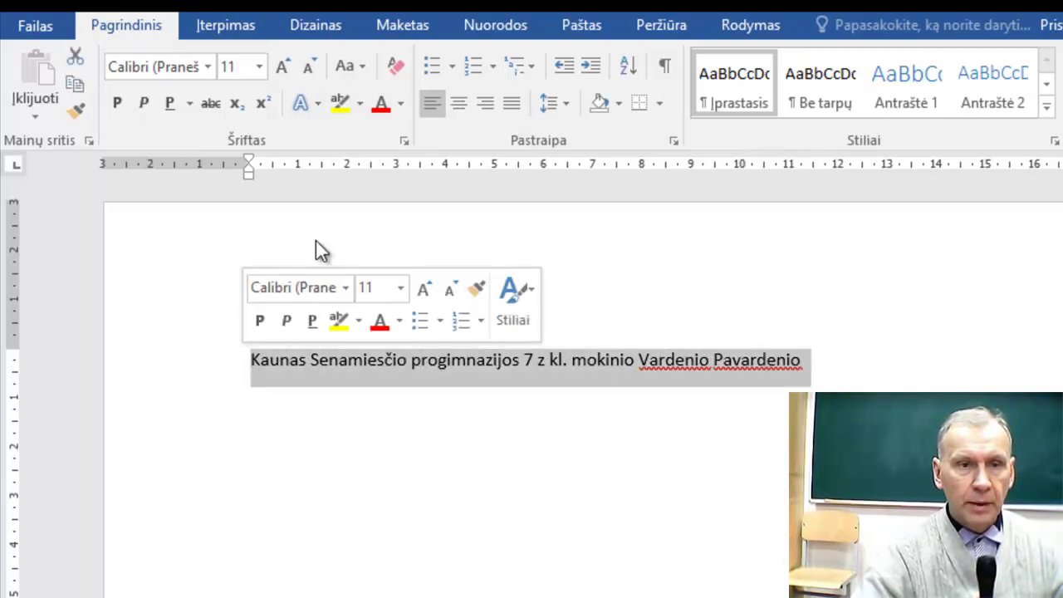
{"action": "left_click", "coordinate": [458, 103]}
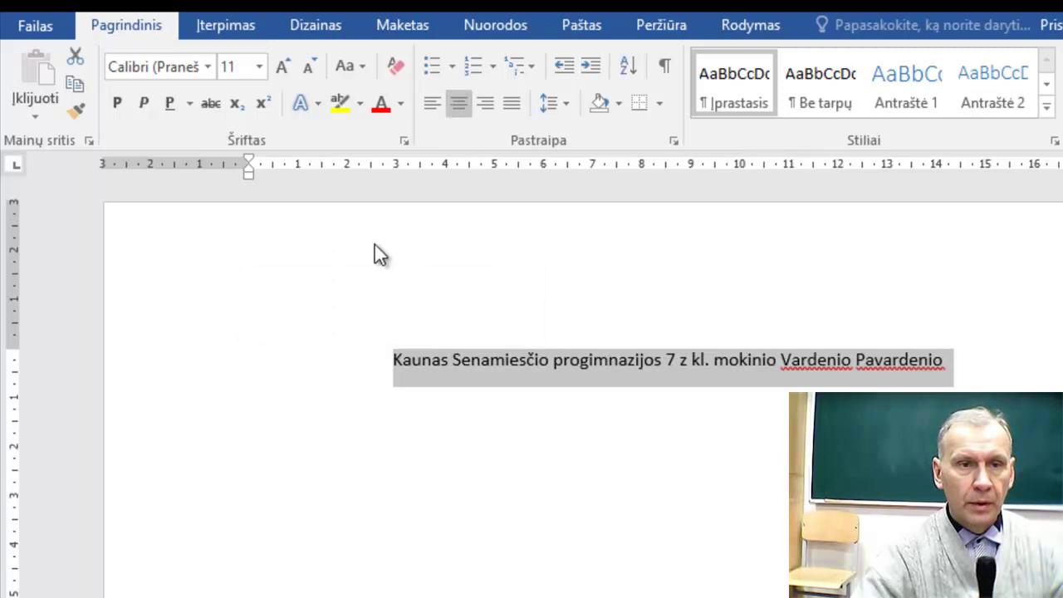
{"action": "left_click", "coordinate": [206, 67]}
{"action": "left_click", "coordinate": [253, 194]}
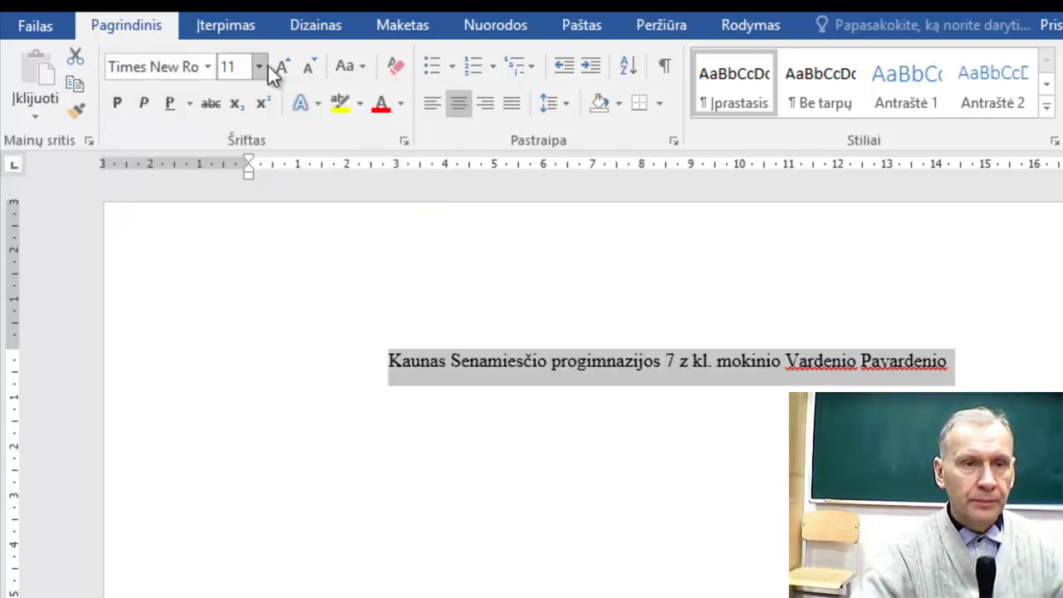
- Make the title 14 pt bold and start an empty paragraph below it
{"action": "left_click", "coordinate": [258, 66]}
{"action": "left_click", "coordinate": [234, 209]}
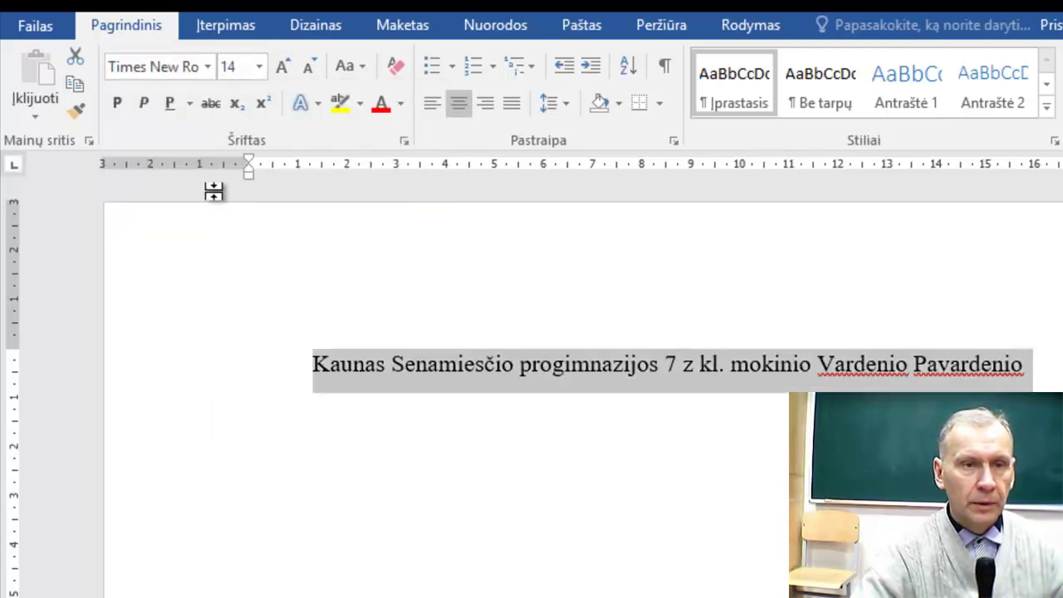
{"action": "key", "text": "ctrl+b"}
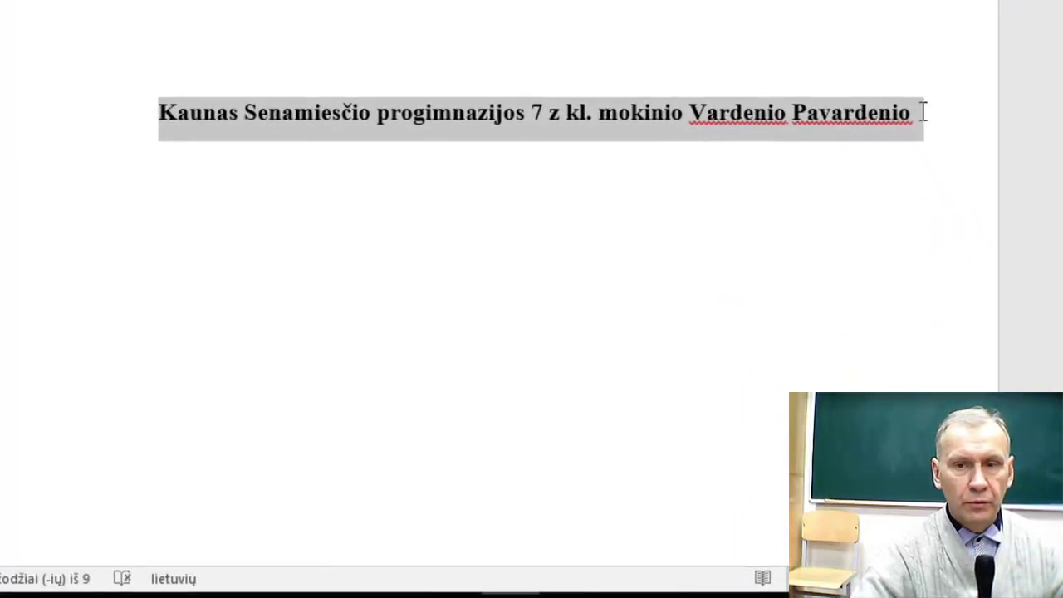
{"action": "left_click", "coordinate": [924, 112]}
{"action": "key", "text": "Return"}
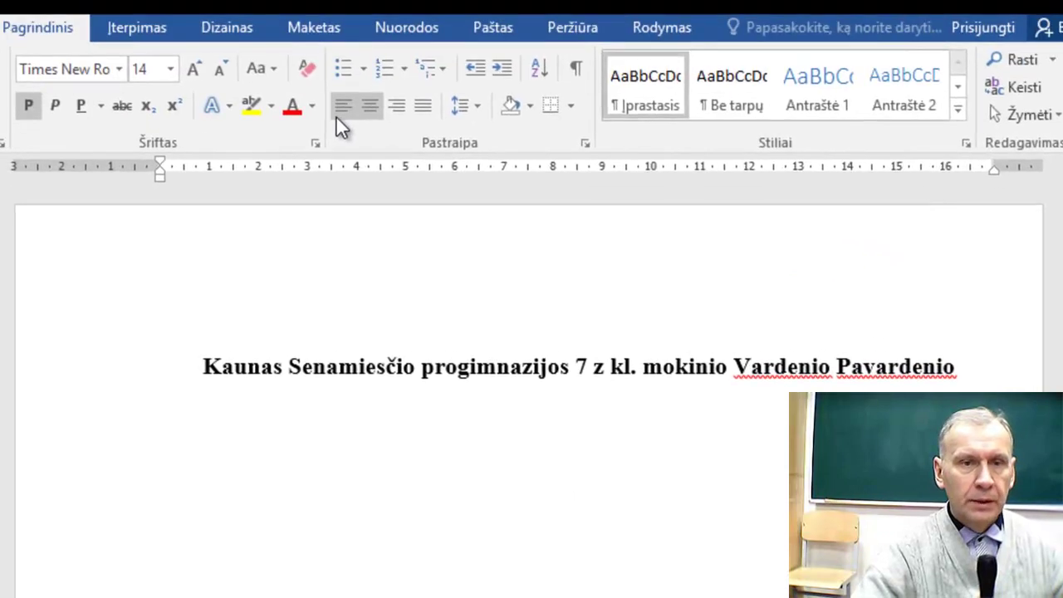
- Set the new paragraph to 12 pt and set up a 6-column, 9-row table in Insert Table
{"action": "left_click", "coordinate": [168, 66]}
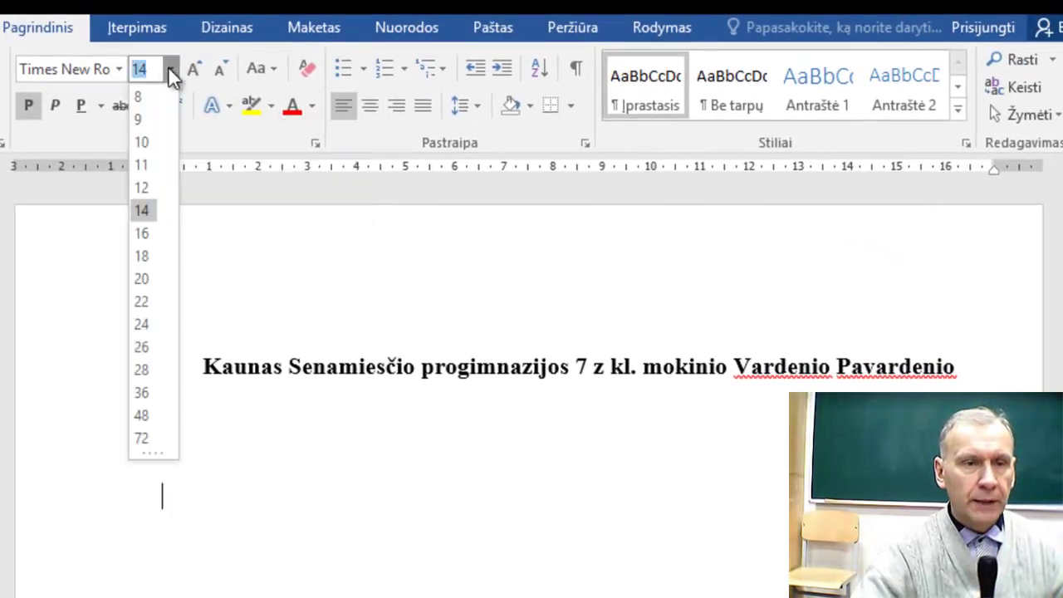
{"action": "left_click", "coordinate": [155, 179]}
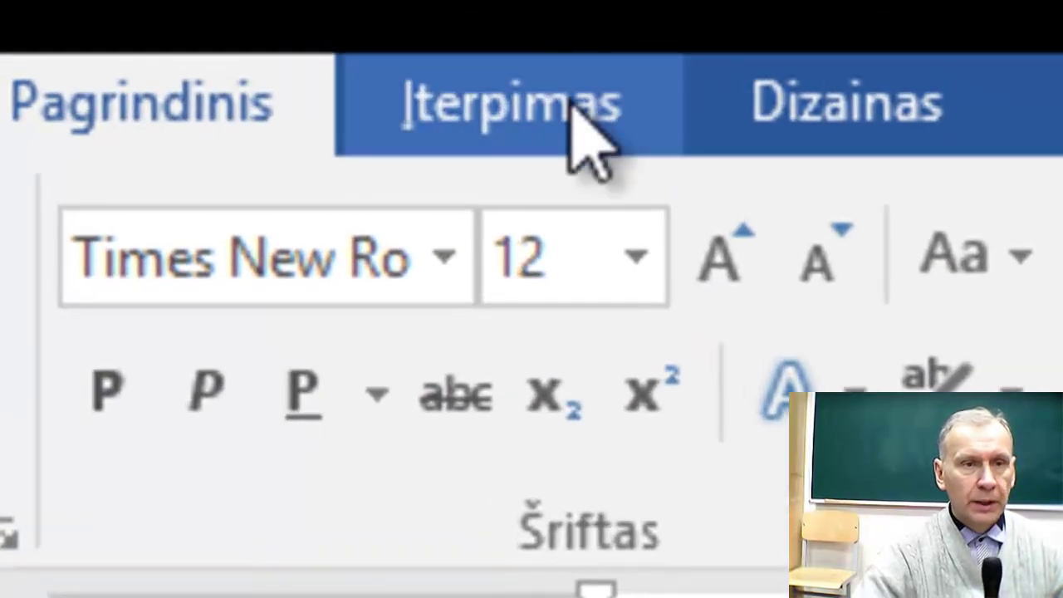
{"action": "left_click", "coordinate": [572, 106]}
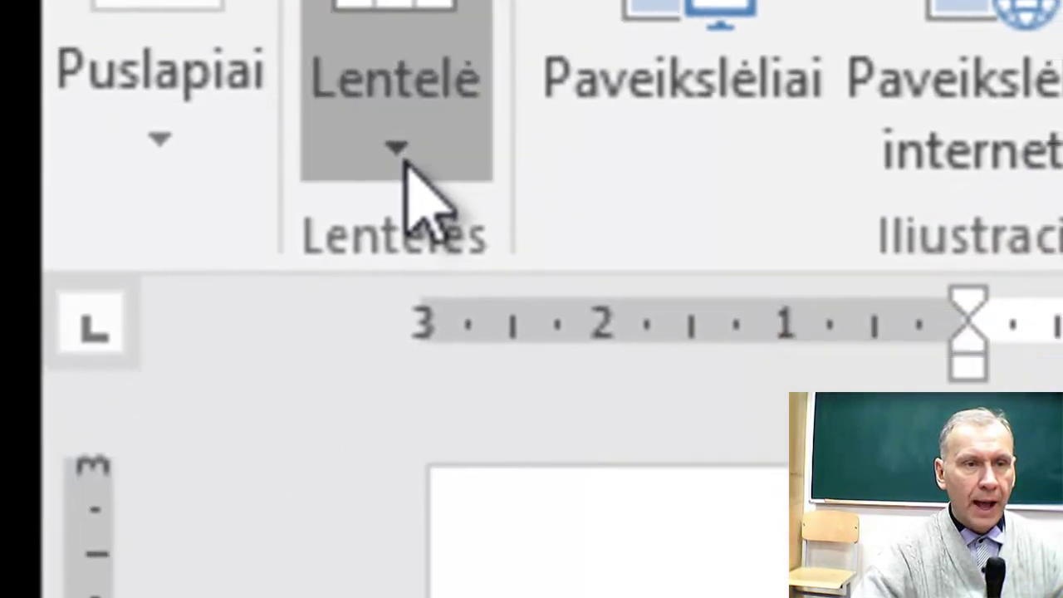
{"action": "left_click", "coordinate": [404, 156]}
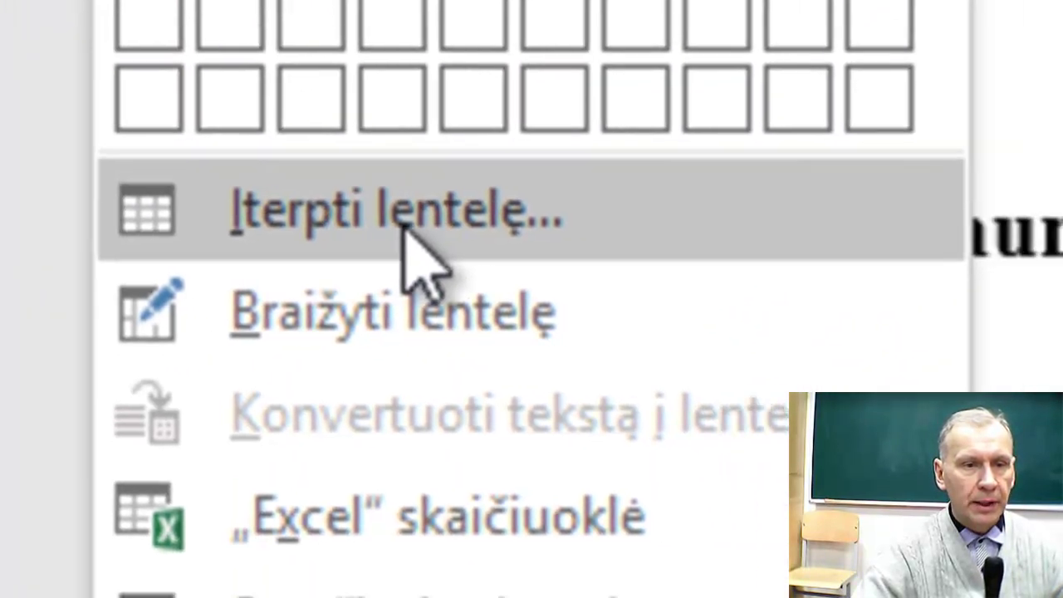
{"action": "left_click", "coordinate": [478, 223]}
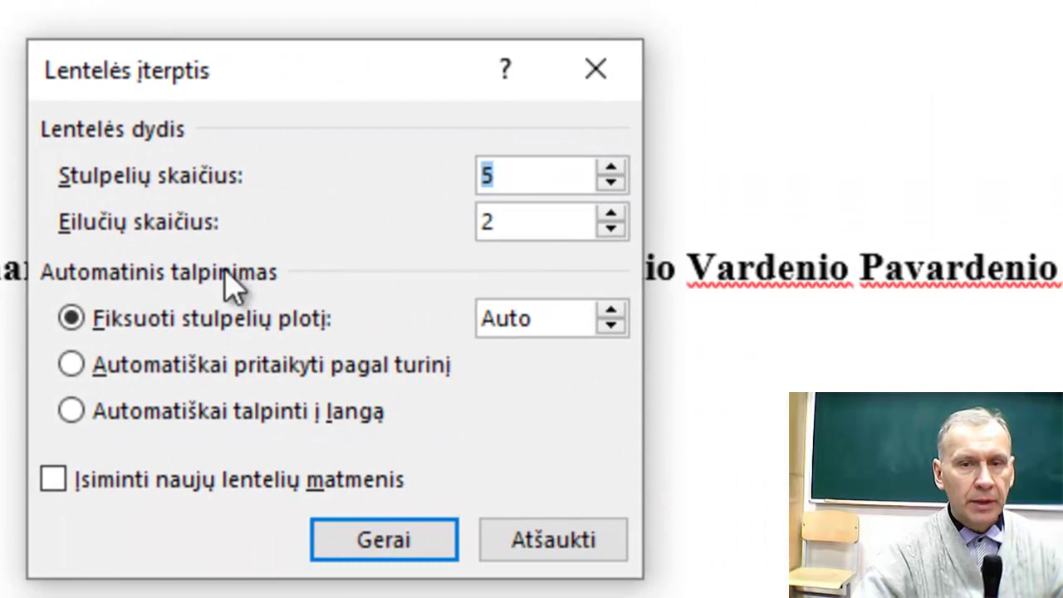
{"action": "left_click", "coordinate": [621, 168]}
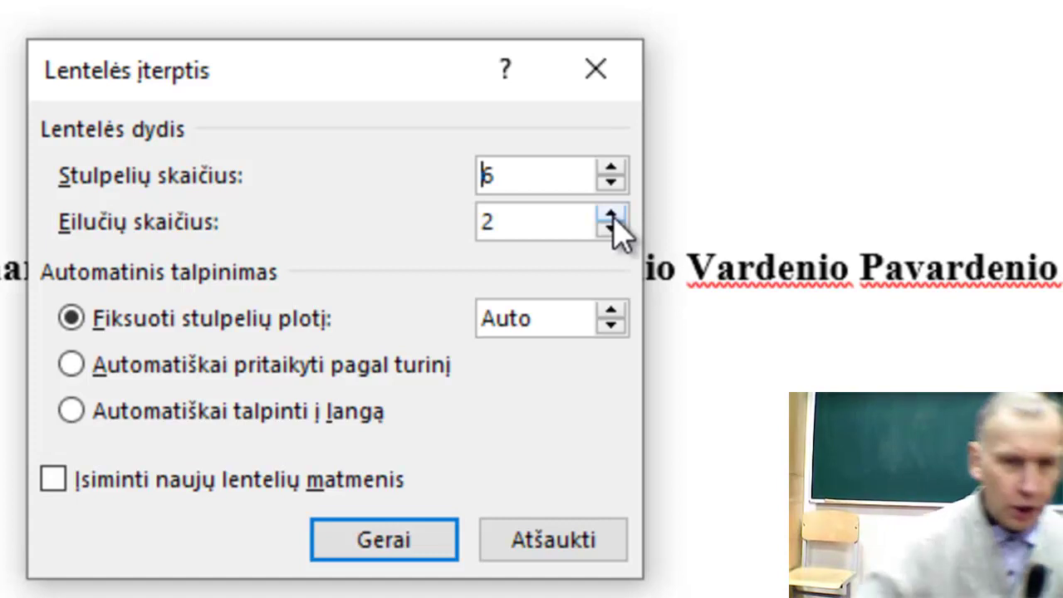
{"action": "left_click", "coordinate": [611, 214]}
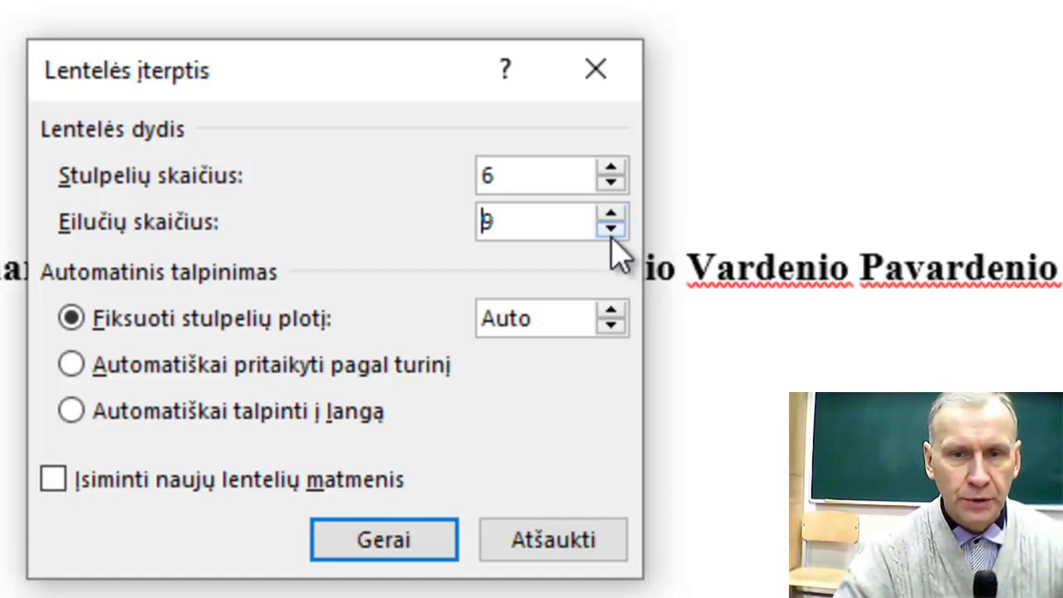
- Insert the table, head the first column 'Eil. nr.', narrow that column, and number the rows 1–8
{"action": "left_click", "coordinate": [367, 547]}
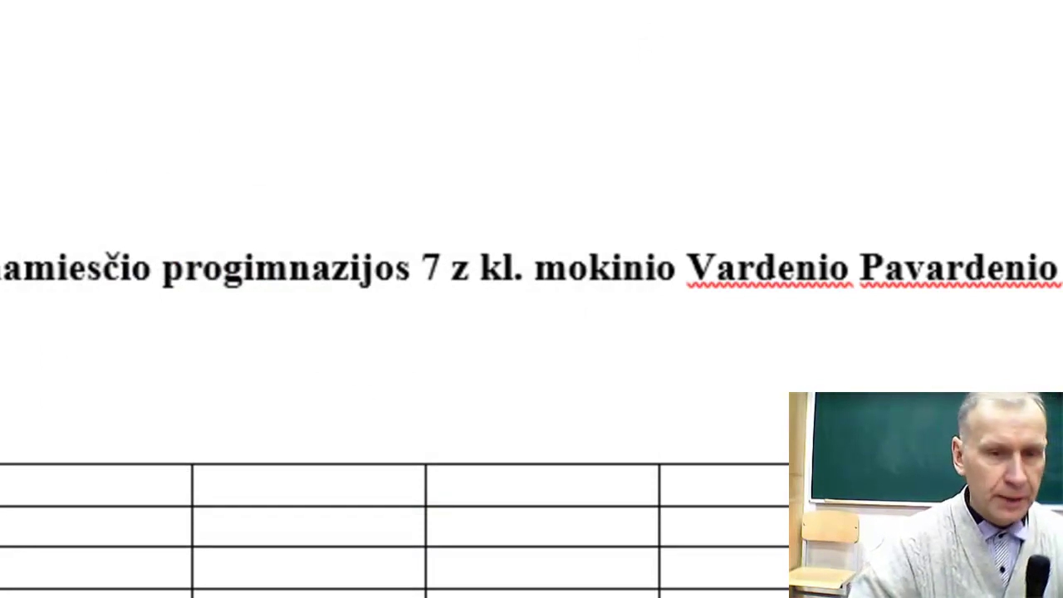
{"action": "type", "text": "Eil."}
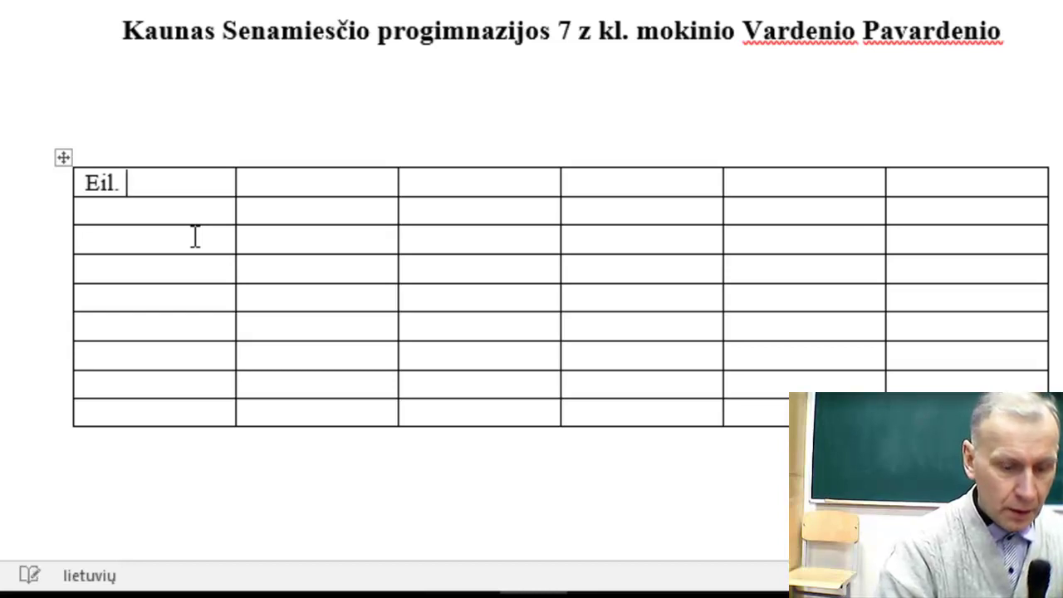
{"action": "type", "text": " nr."}
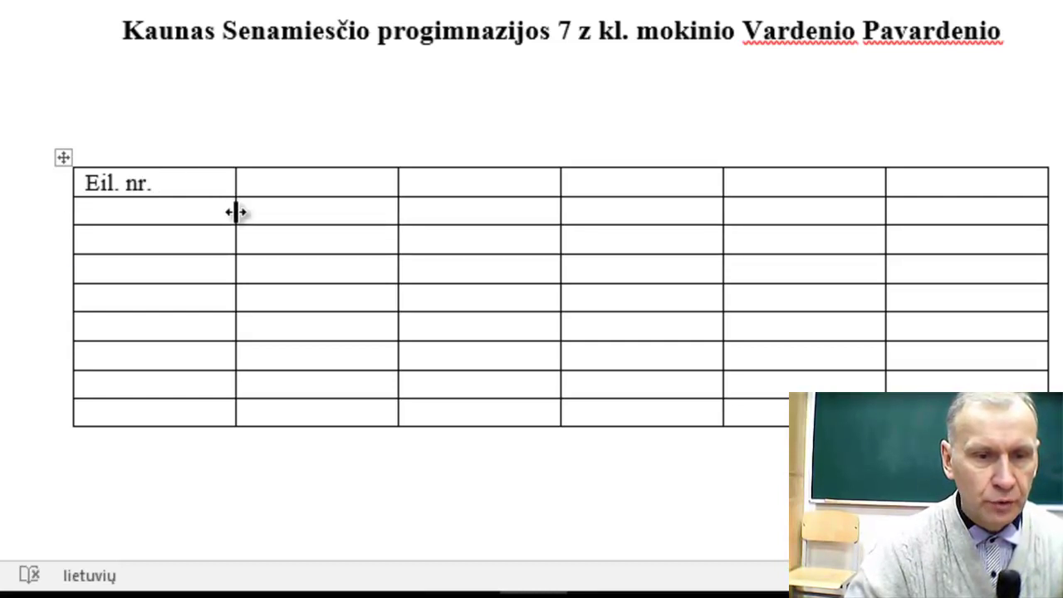
{"action": "left_click_drag", "start_coordinate": [236, 212], "coordinate": [133, 211]}
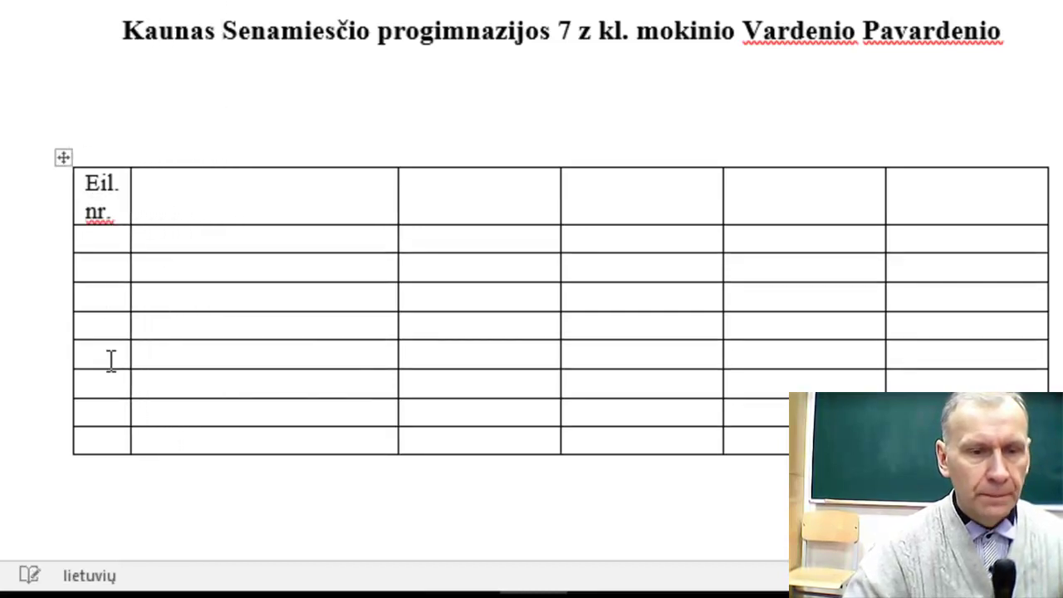
{"action": "left_click", "coordinate": [100, 243]}
{"action": "type", "text": "1 "}
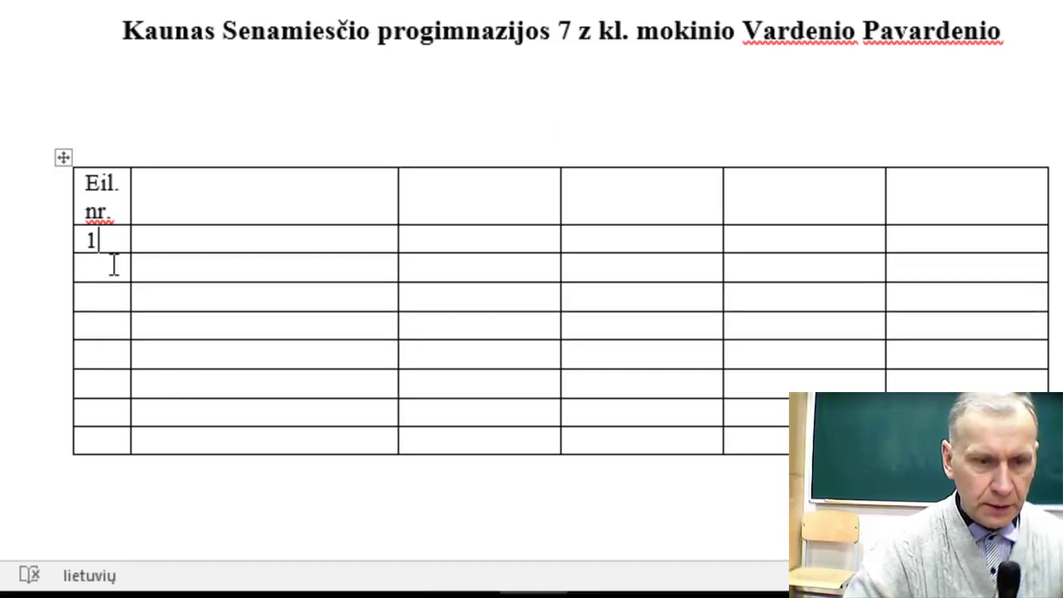
{"action": "type", "text": "2"}
{"action": "left_click", "coordinate": [97, 298]}
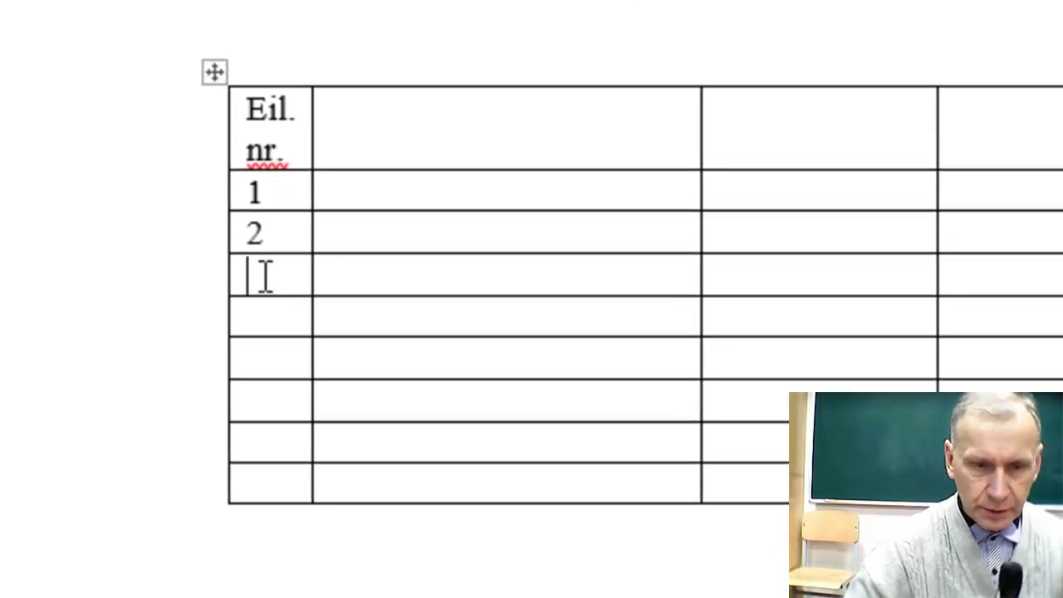
{"action": "type", "text": "3"}
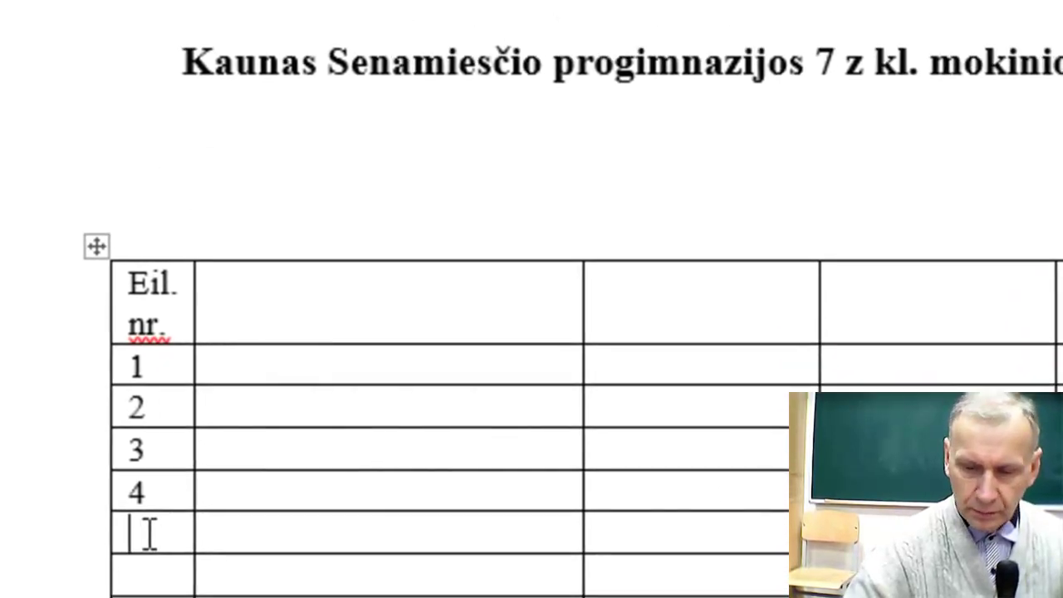
{"action": "type", "text": "5"}
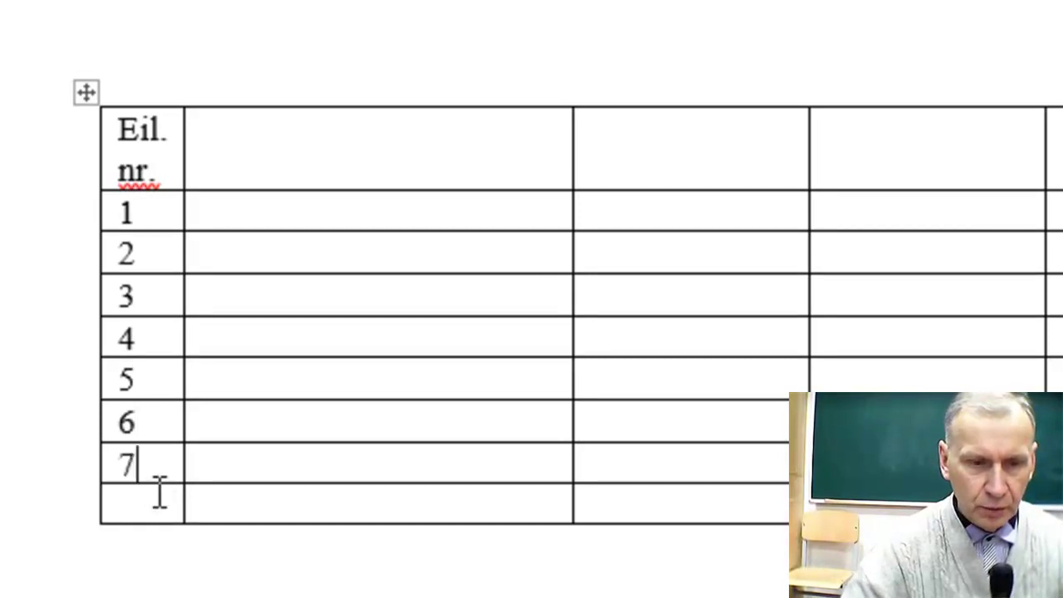
{"action": "type", "text": "8"}
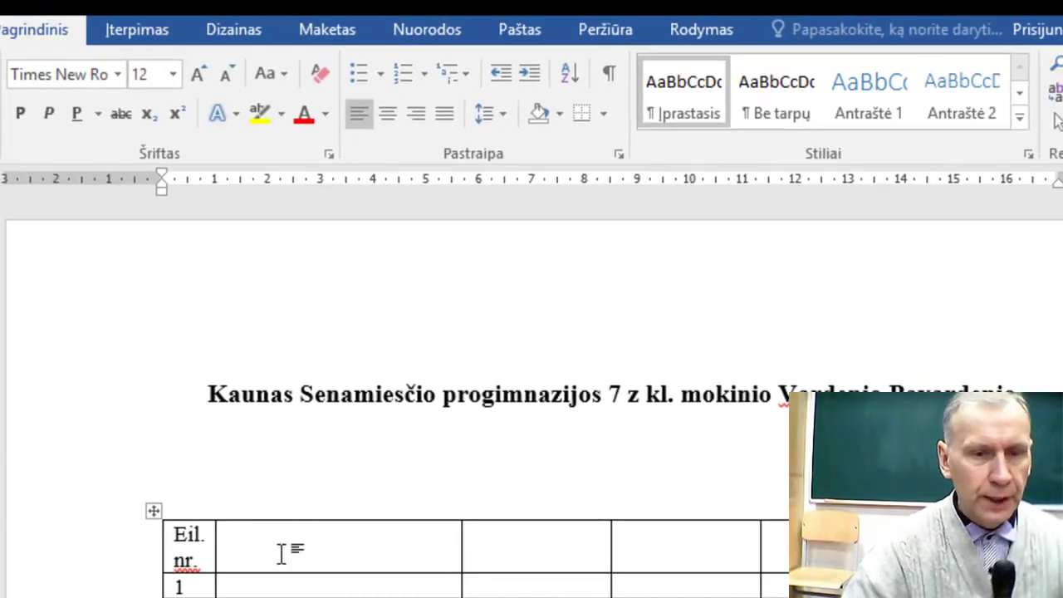
- Type 'Valandos' in the second header cell and centre it
{"action": "left_click", "coordinate": [282, 554]}
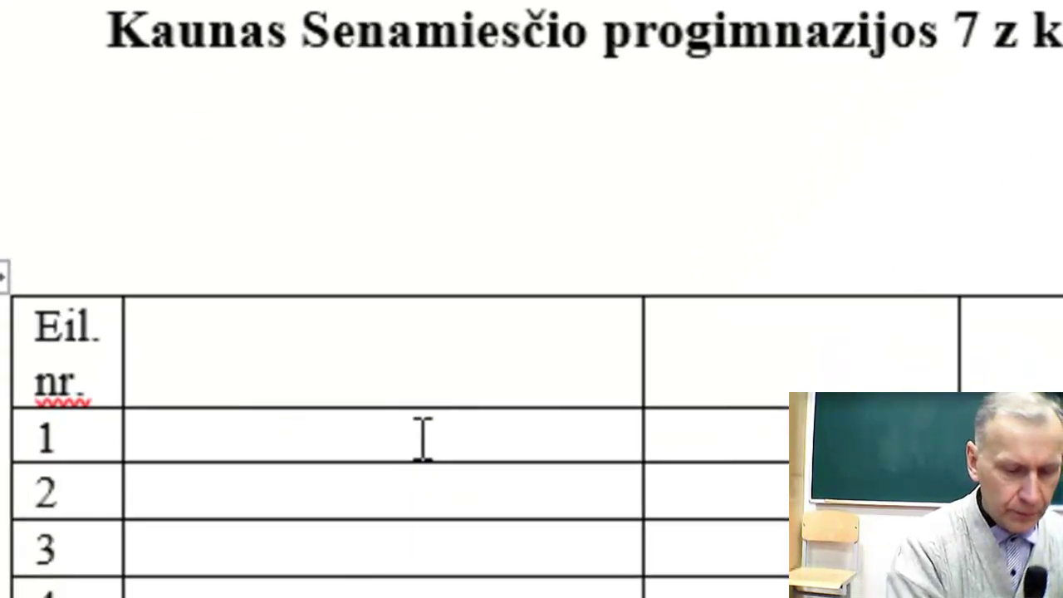
{"action": "type", "text": "Vala"}
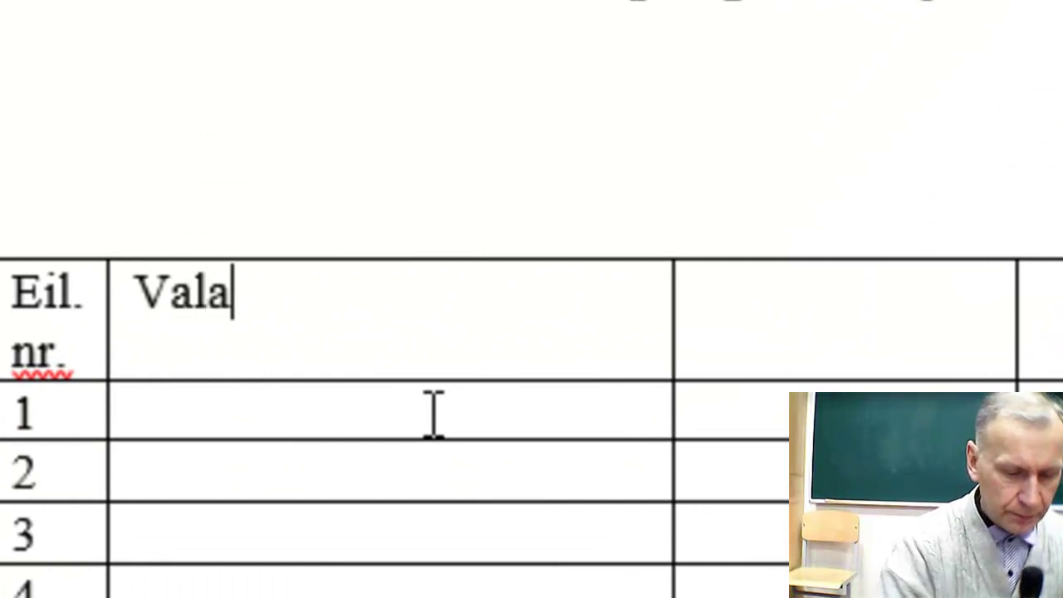
{"action": "type", "text": "ndos"}
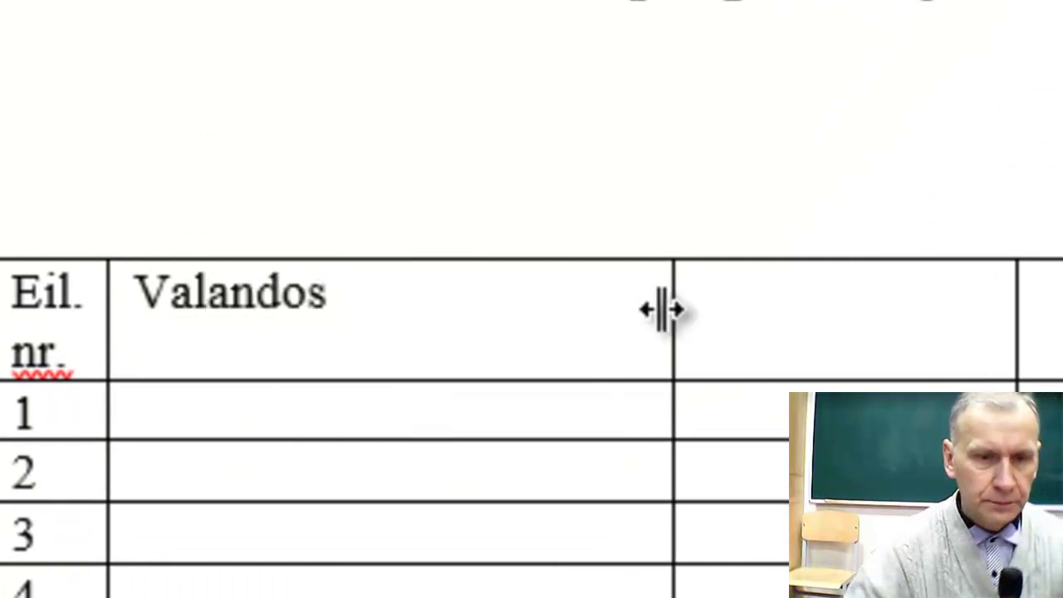
{"action": "left_click_drag", "start_coordinate": [326, 296], "coordinate": [136, 296]}
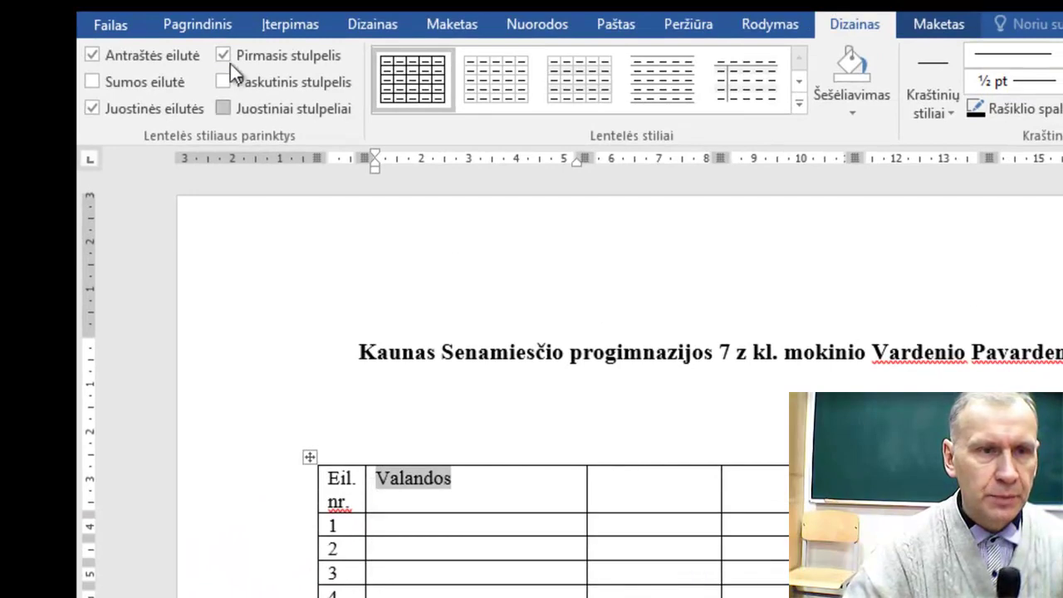
{"action": "left_click", "coordinate": [204, 23]}
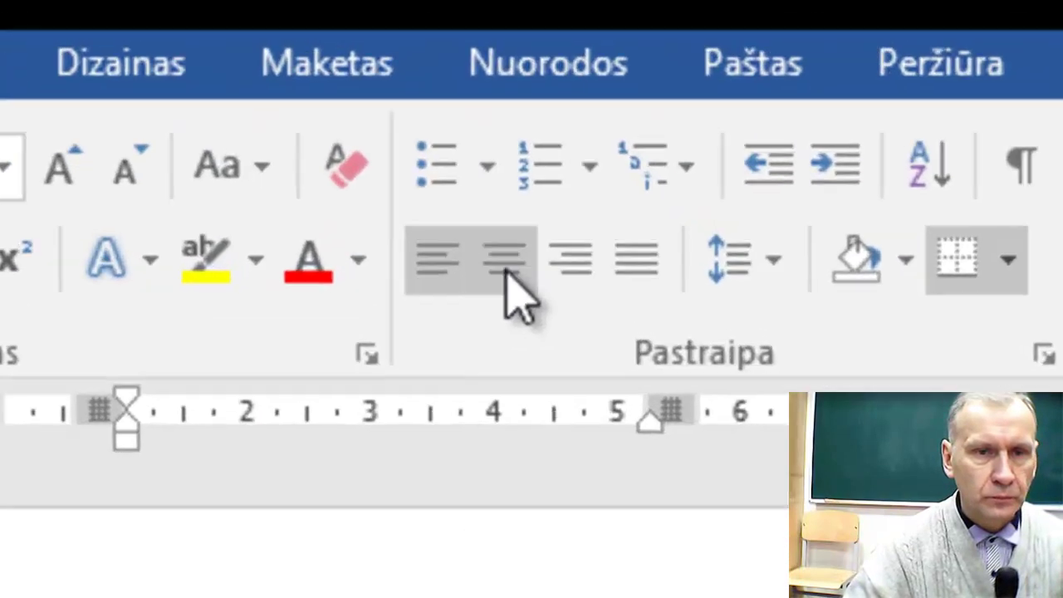
{"action": "left_click", "coordinate": [519, 107]}
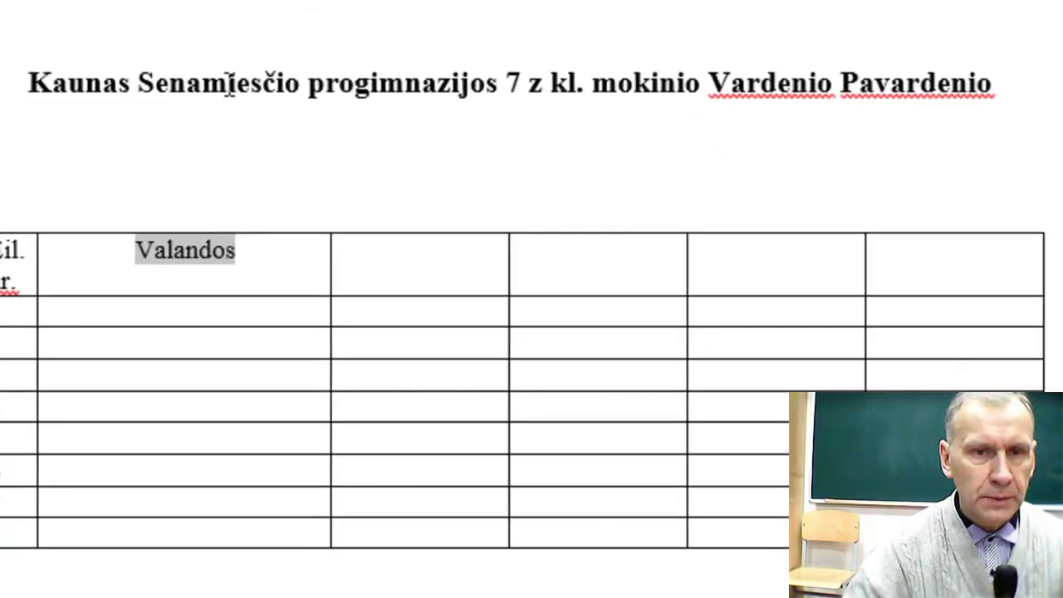
{"action": "left_click", "coordinate": [123, 324]}
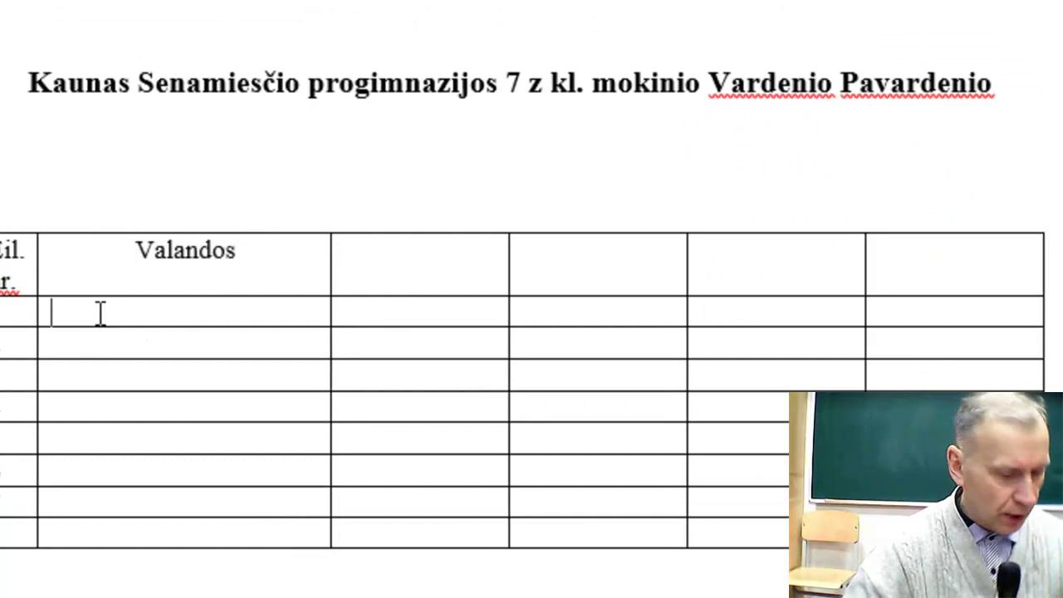
- Enter lesson times 8.00 – 8.45, 8.55 – 9.40, 10.00 – 10.45 and 10.55 – 11.40 under Valandos
{"action": "type", "text": "8"}
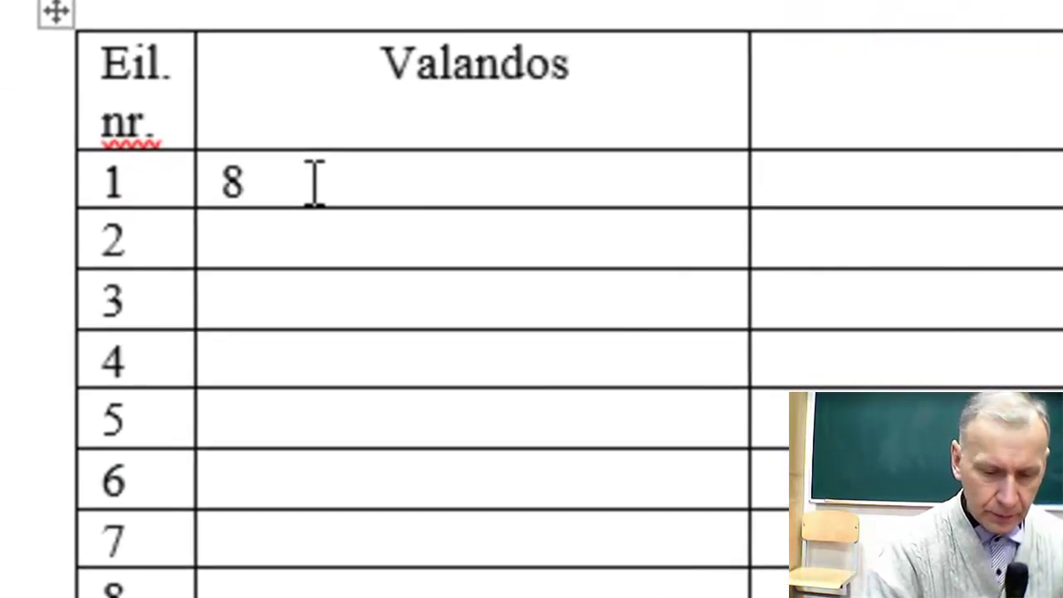
{"action": "type", "text": ".00"}
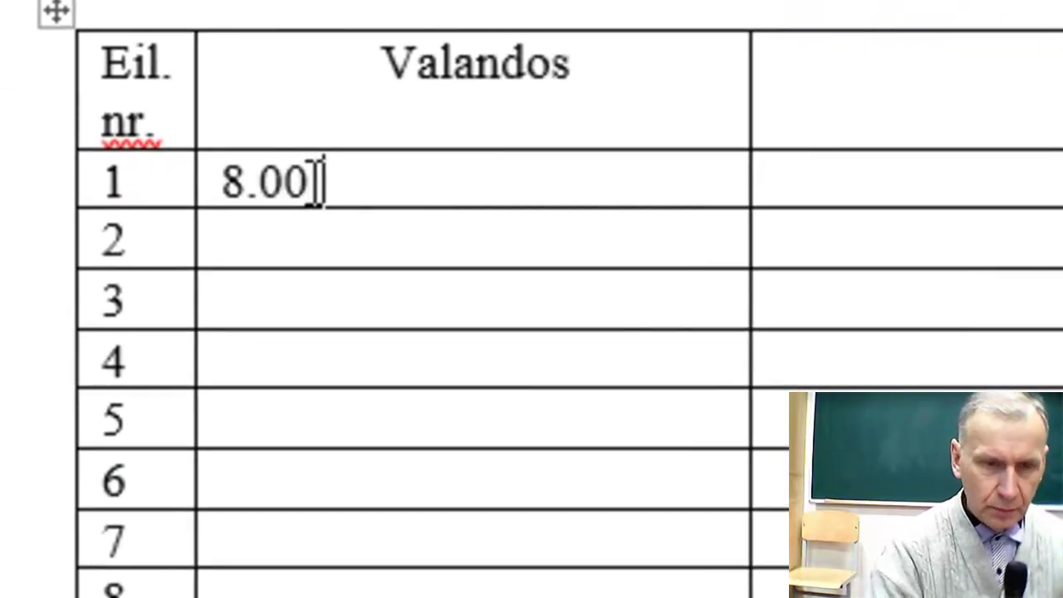
{"action": "type", "text": " - "}
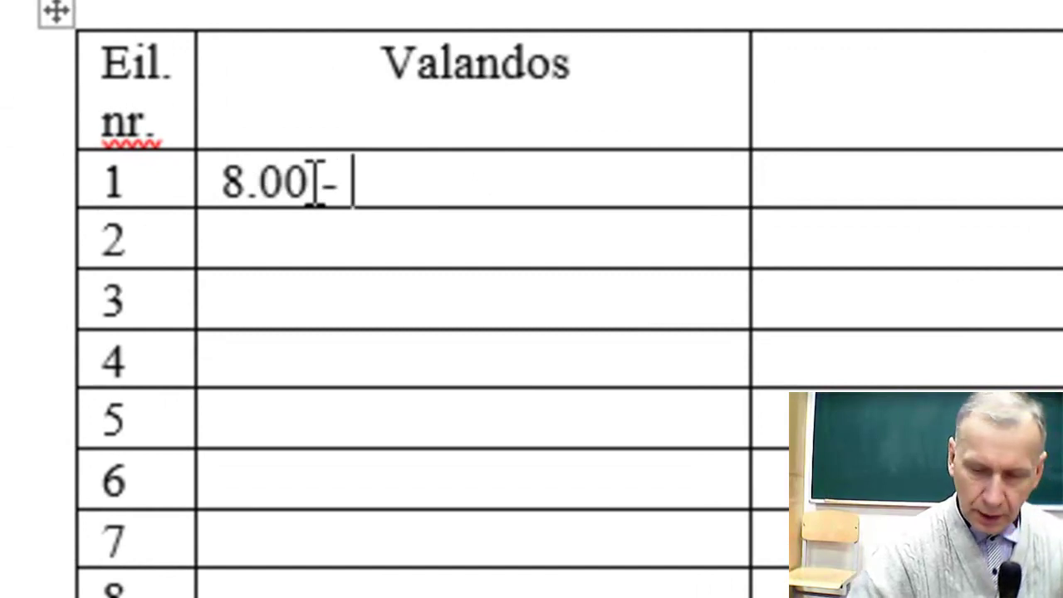
{"action": "type", "text": "8.45"}
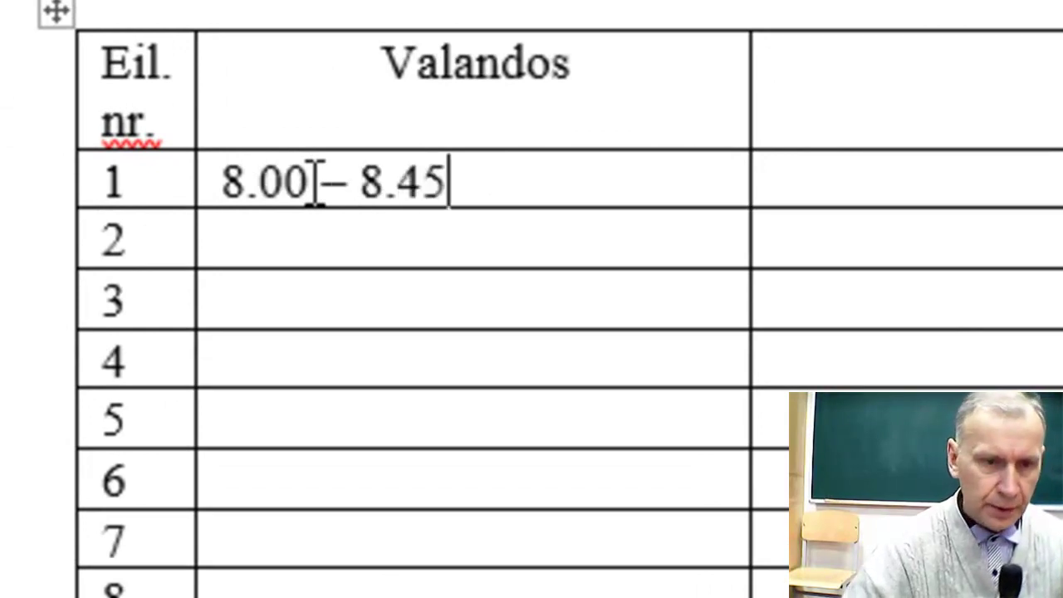
{"action": "left_click", "coordinate": [284, 230]}
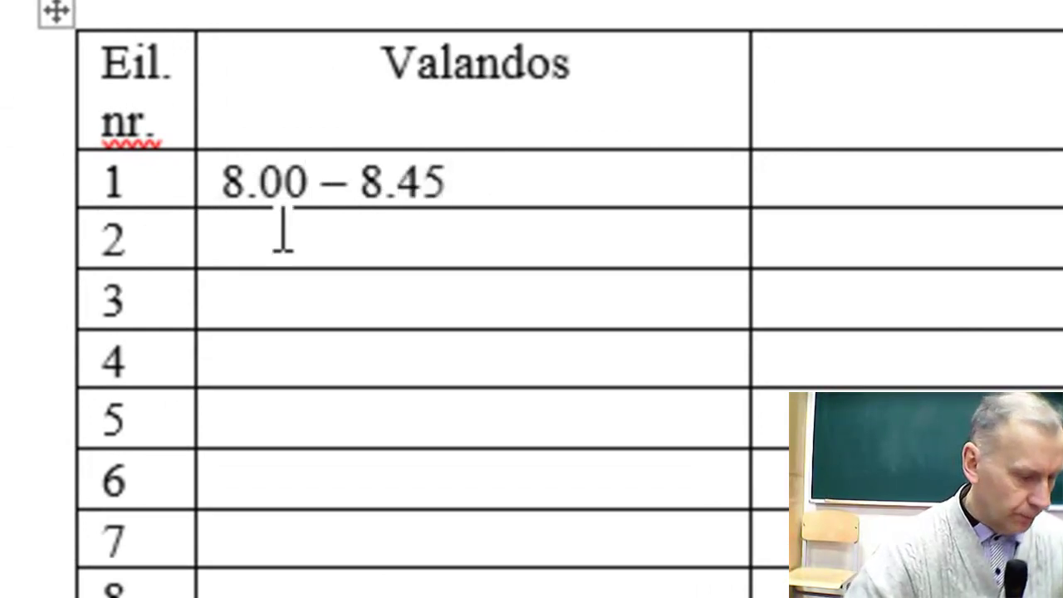
{"action": "type", "text": "8."}
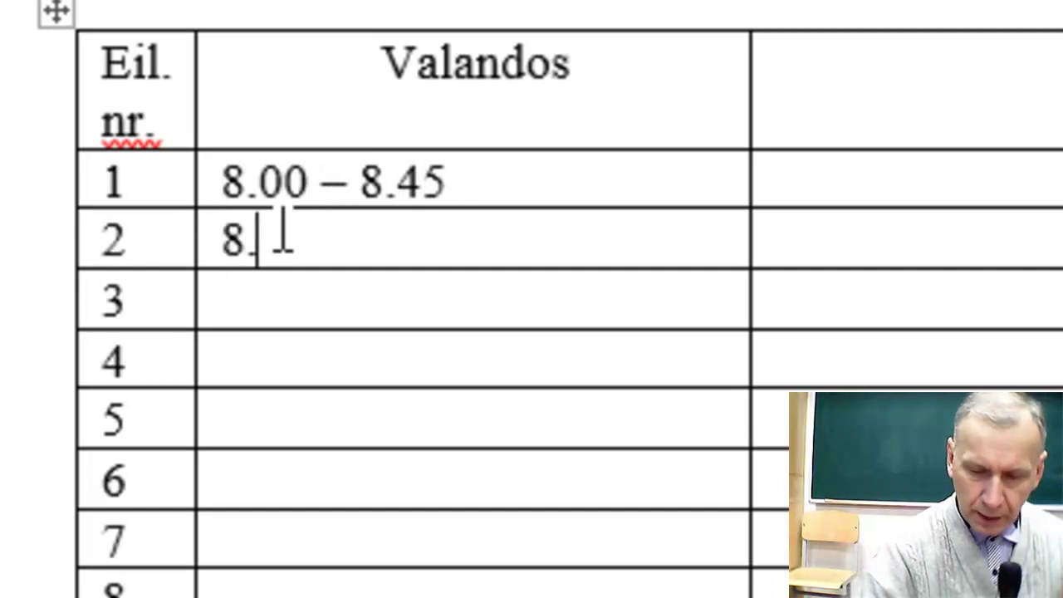
{"action": "type", "text": "55 - "}
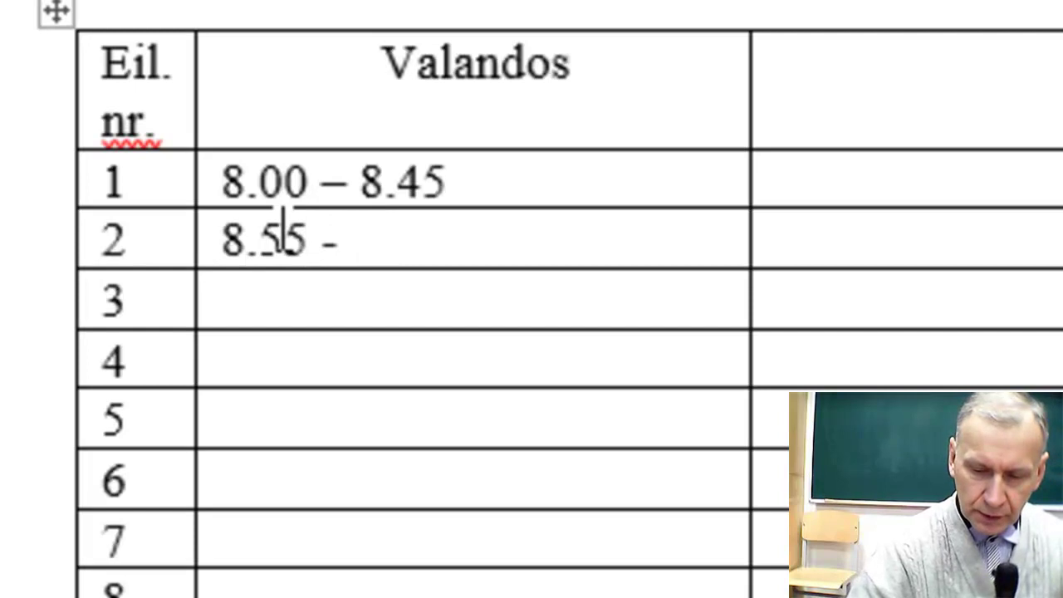
{"action": "type", "text": "9.40"}
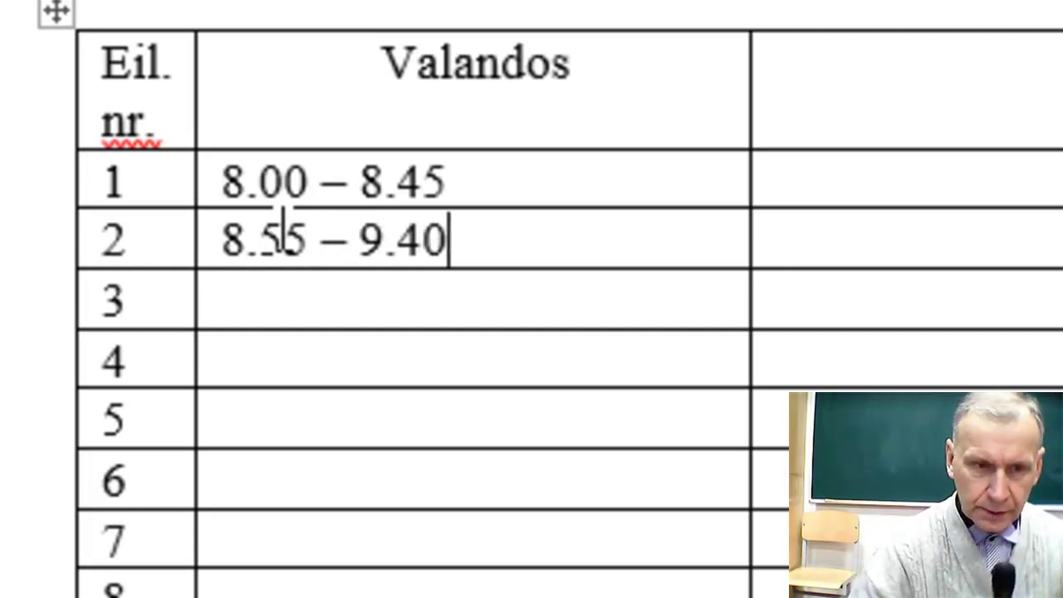
{"action": "left_click", "coordinate": [251, 305]}
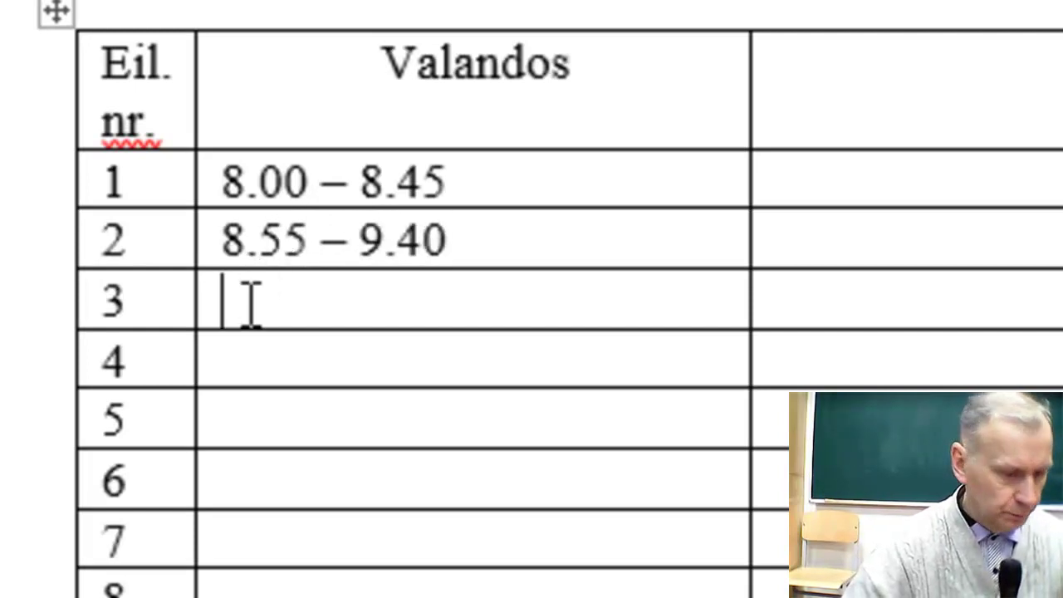
{"action": "type", "text": "10"}
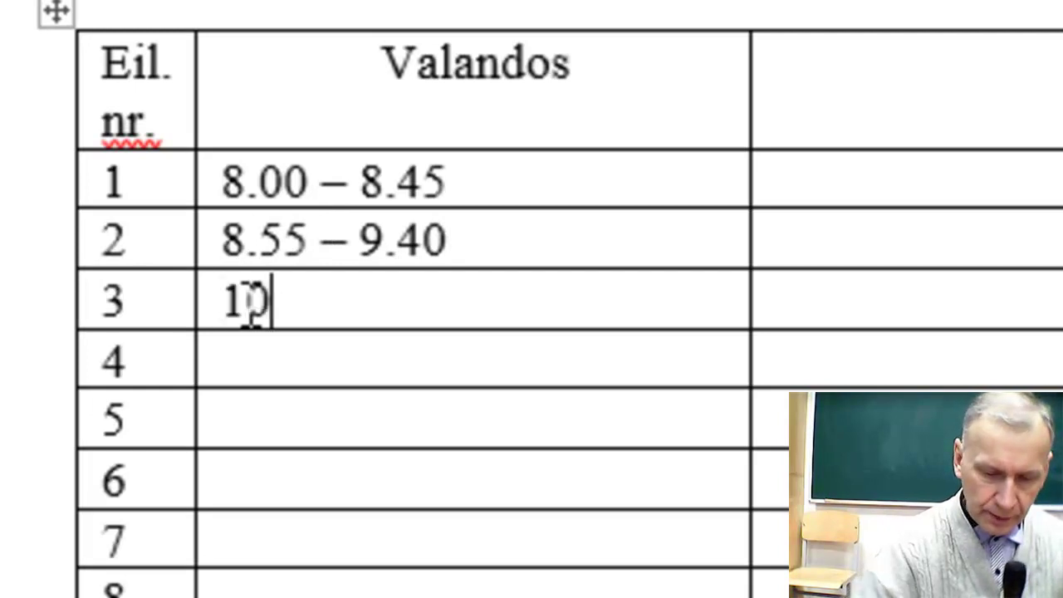
{"action": "type", "text": ".00"}
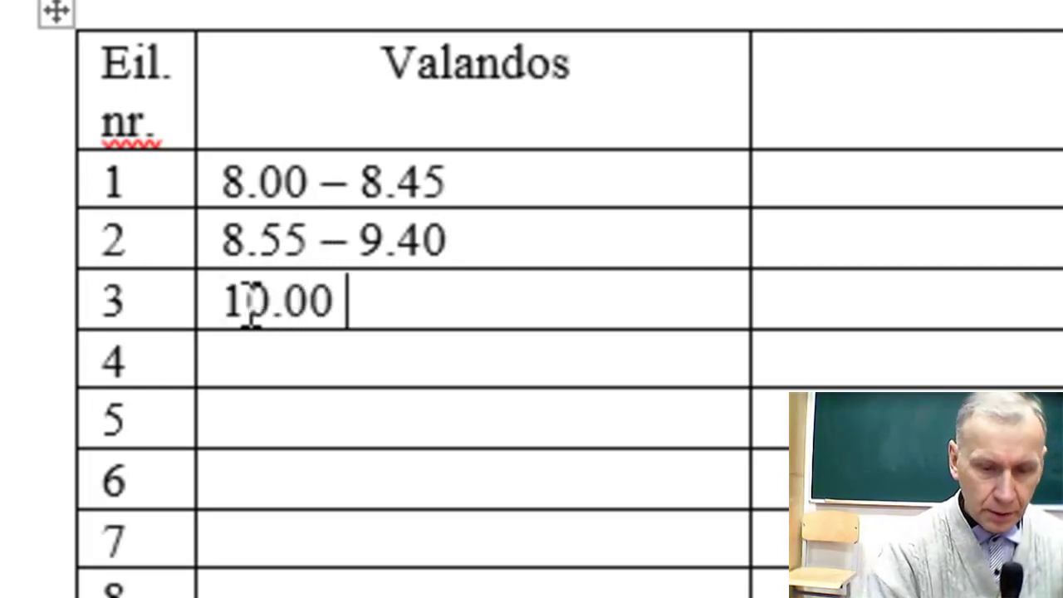
{"action": "type", "text": " - 1"}
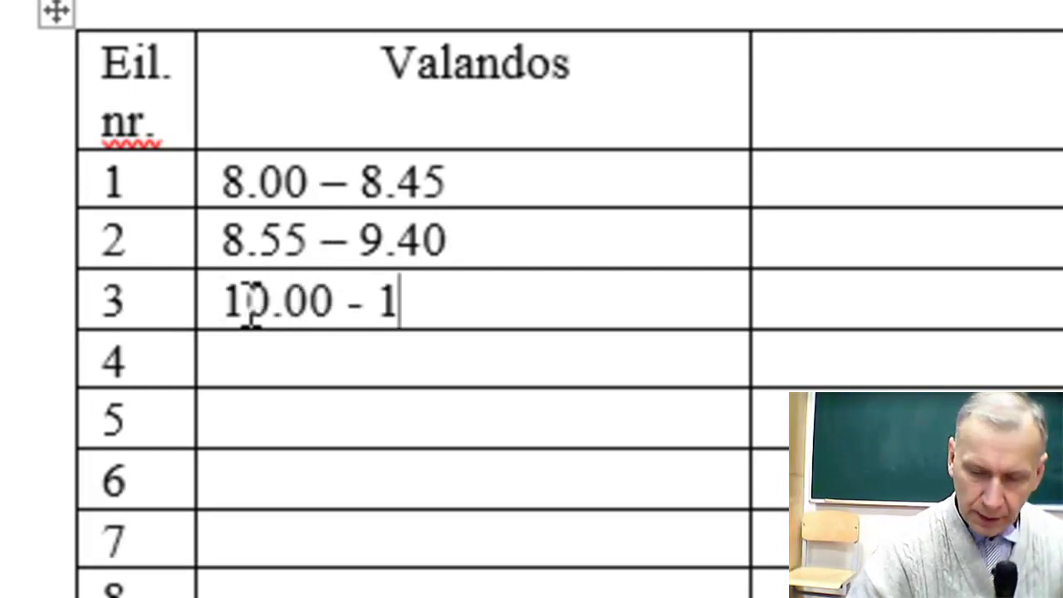
{"action": "type", "text": "0.45"}
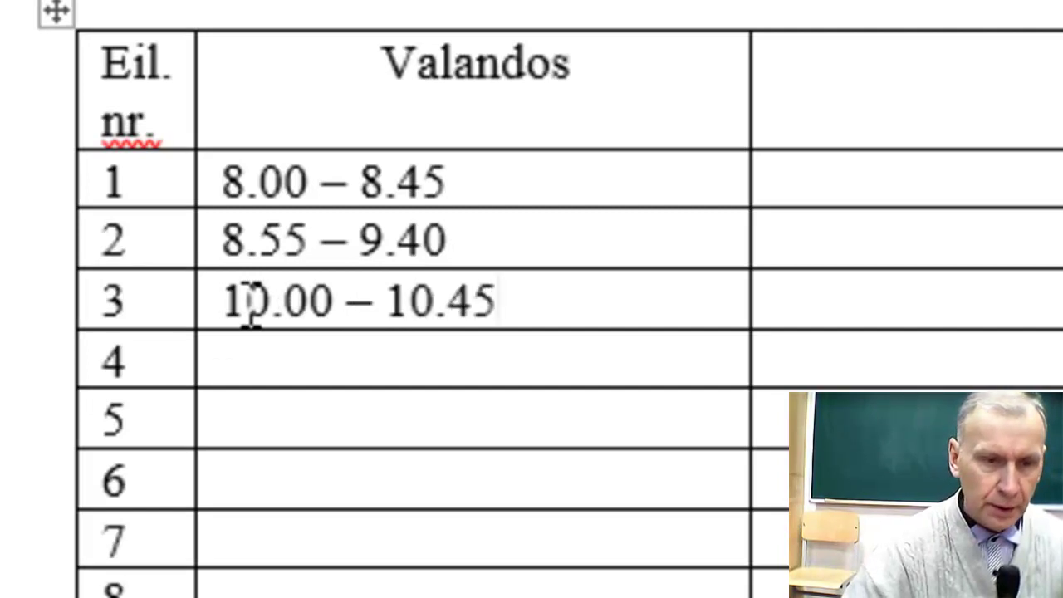
{"action": "left_click", "coordinate": [316, 349]}
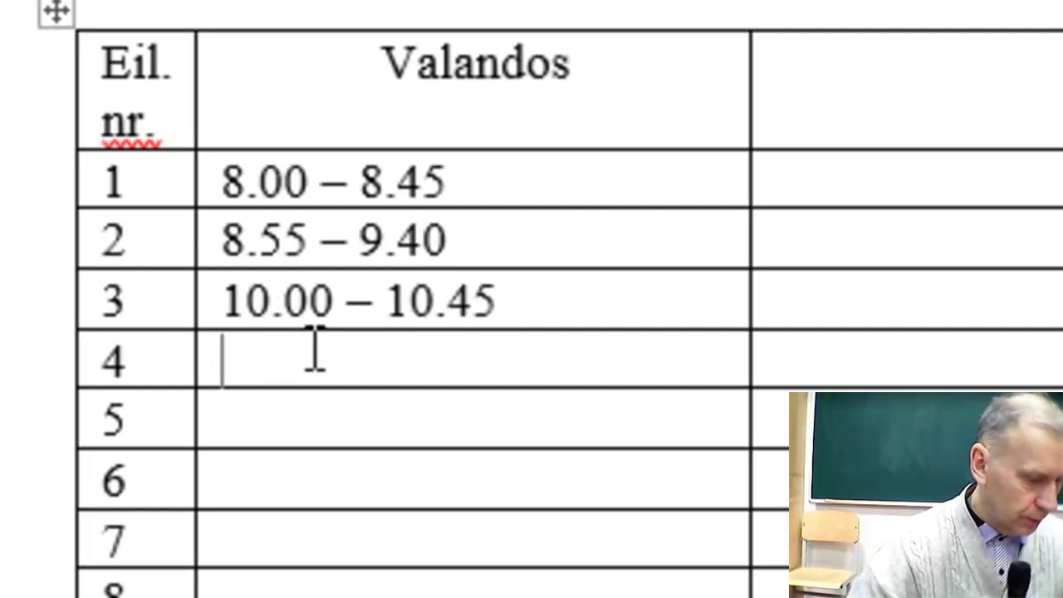
{"action": "type", "text": "10"}
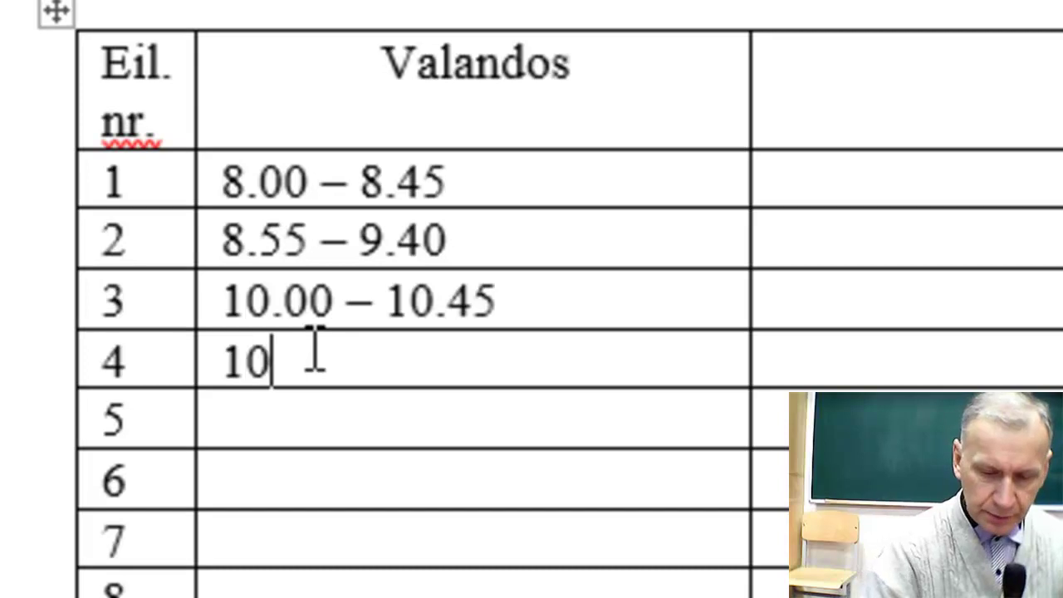
{"action": "type", "text": ".55 - "}
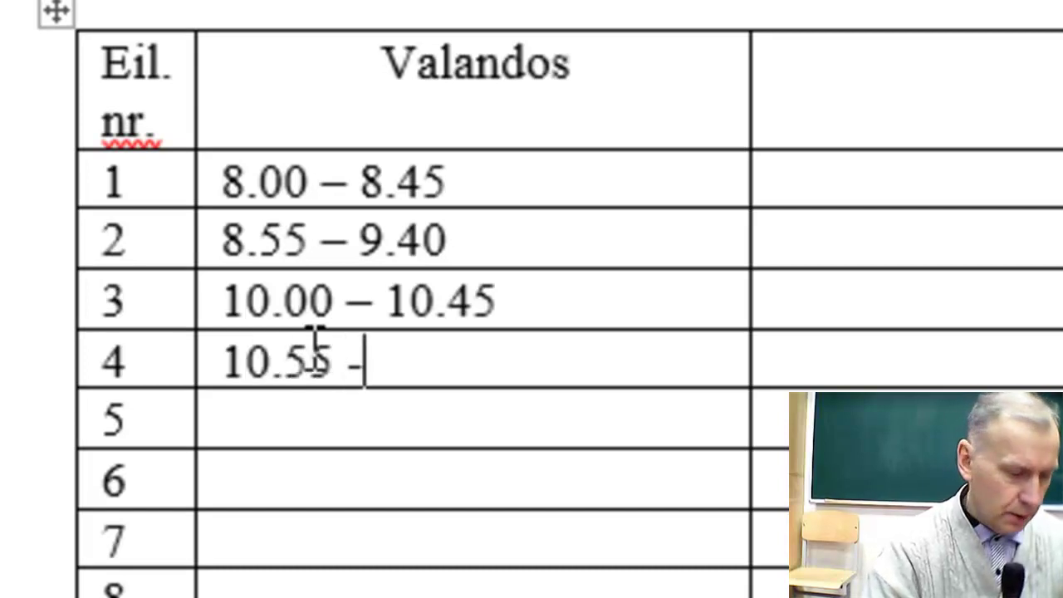
{"action": "type", "text": "11"}
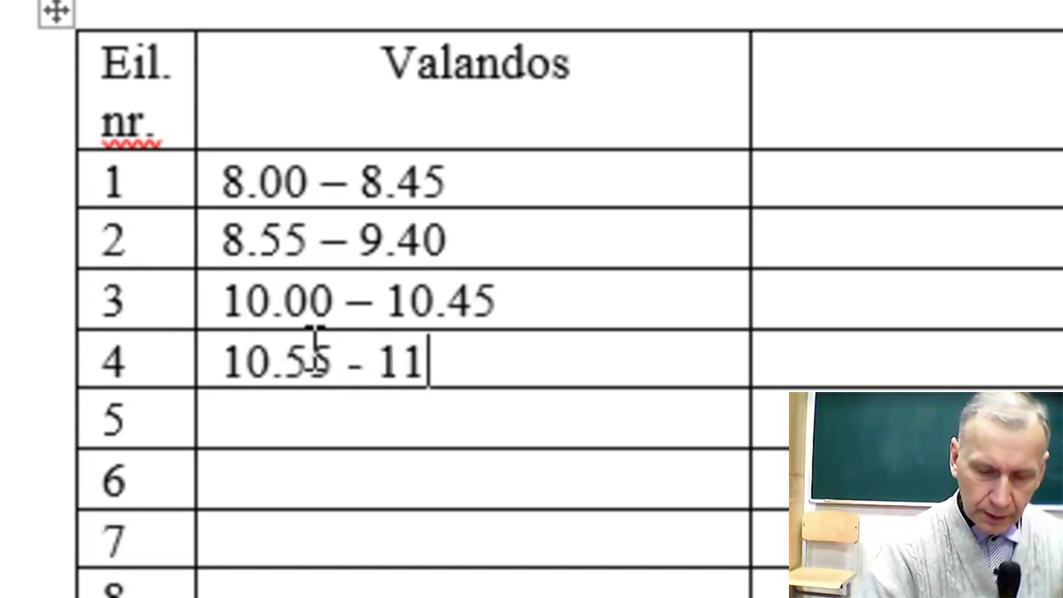
{"action": "type", "text": ".40"}
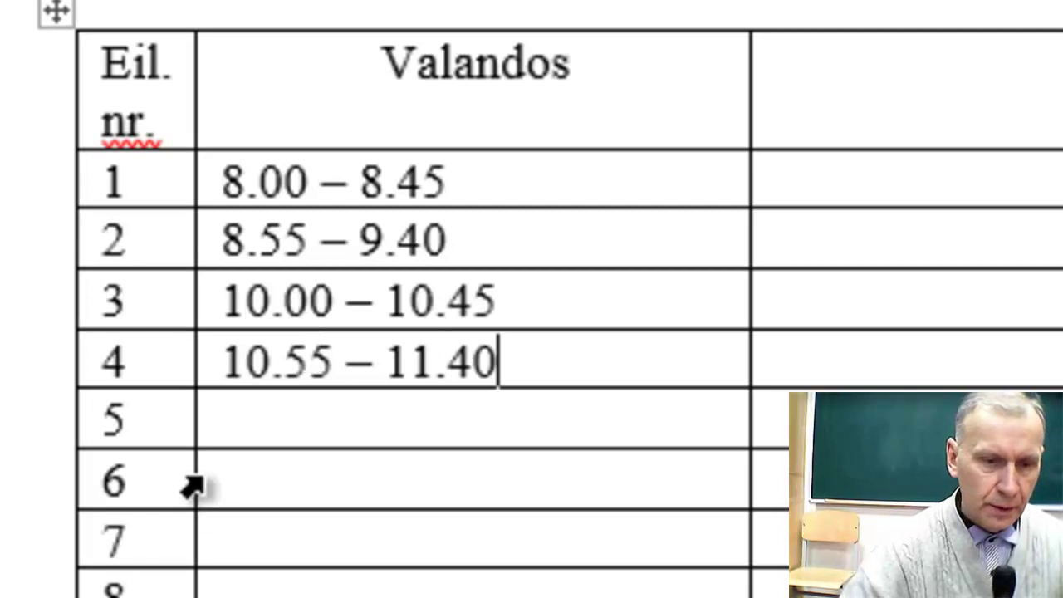
- Enter times 12.00 – 12.45, 12.55 – 13.40, 13.50 – 14.35, and 'konsultacijos' for row 8
{"action": "left_click", "coordinate": [260, 424]}
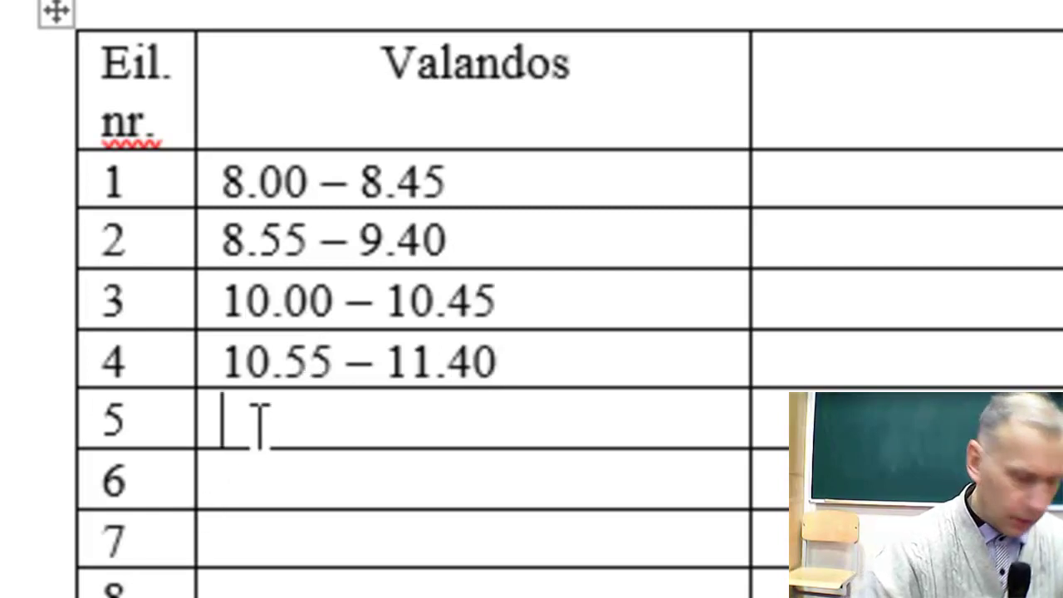
{"action": "type", "text": "12.00 "}
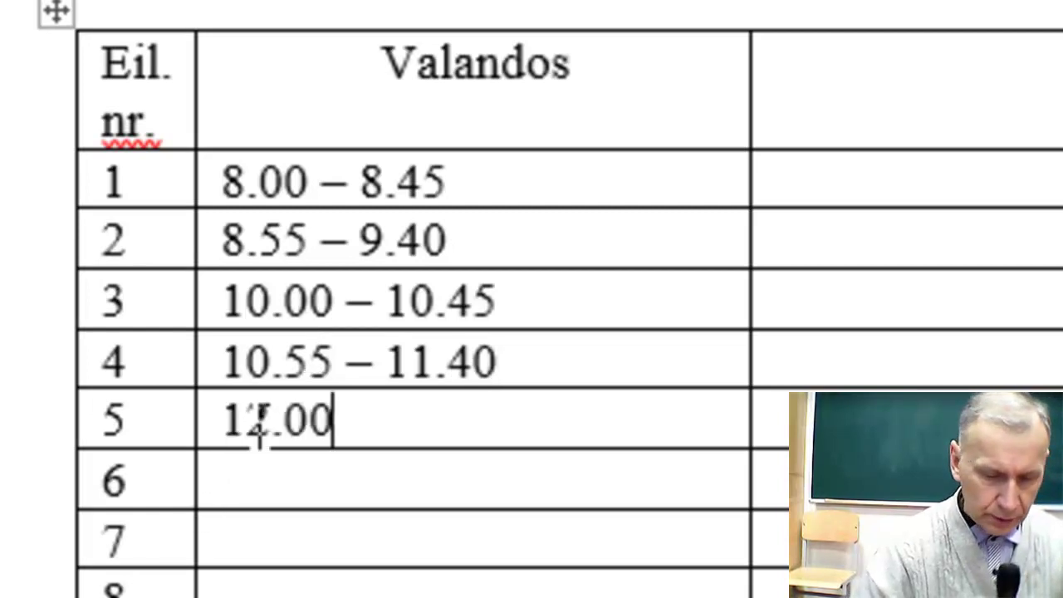
{"action": "type", "text": "- "}
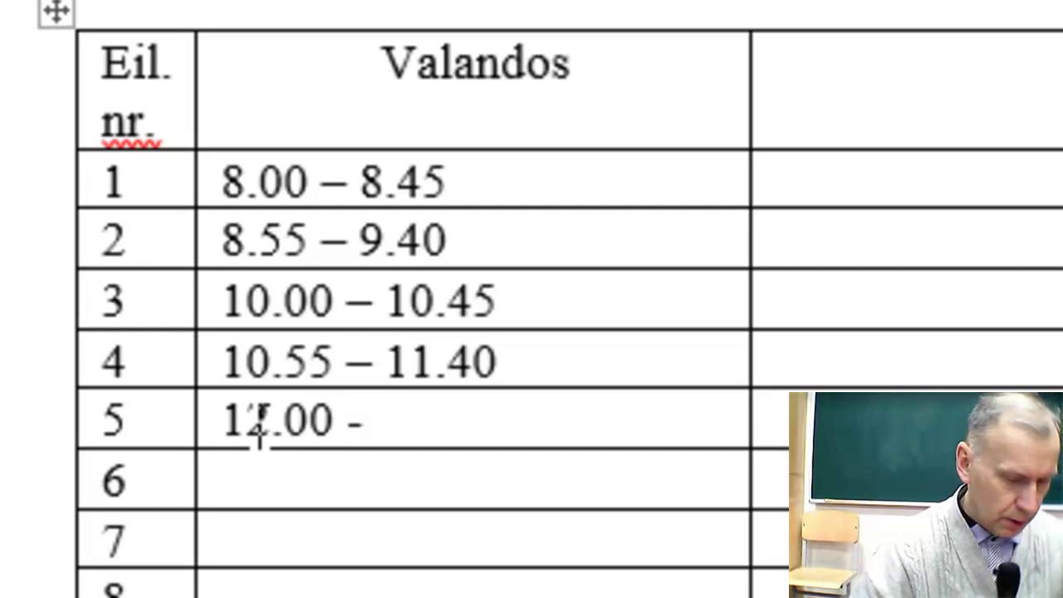
{"action": "type", "text": "12."}
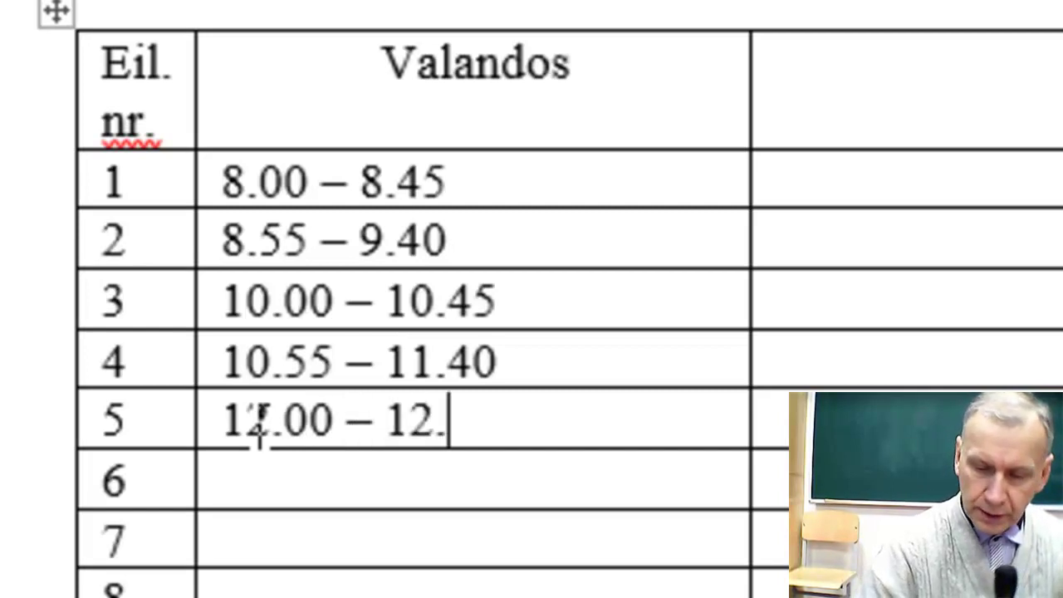
{"action": "type", "text": "45"}
{"action": "left_click", "coordinate": [263, 492]}
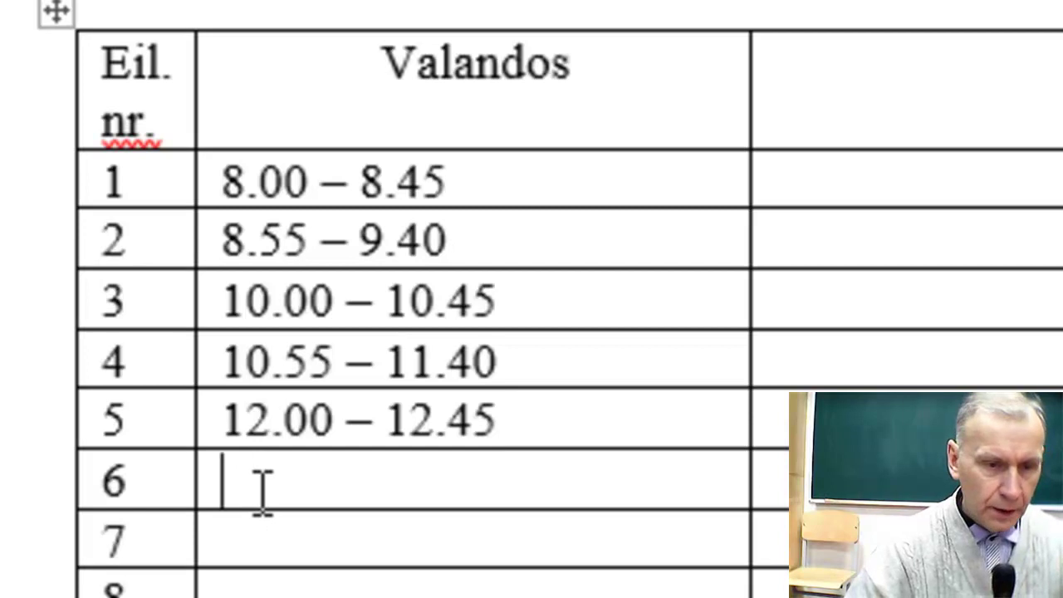
{"action": "type", "text": "12"}
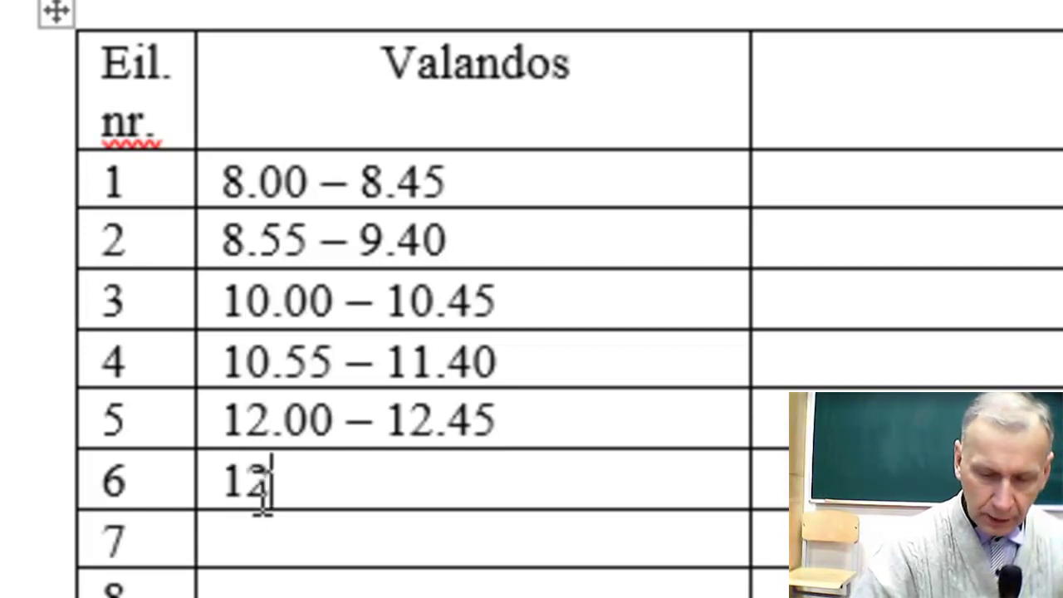
{"action": "type", "text": ".55 "}
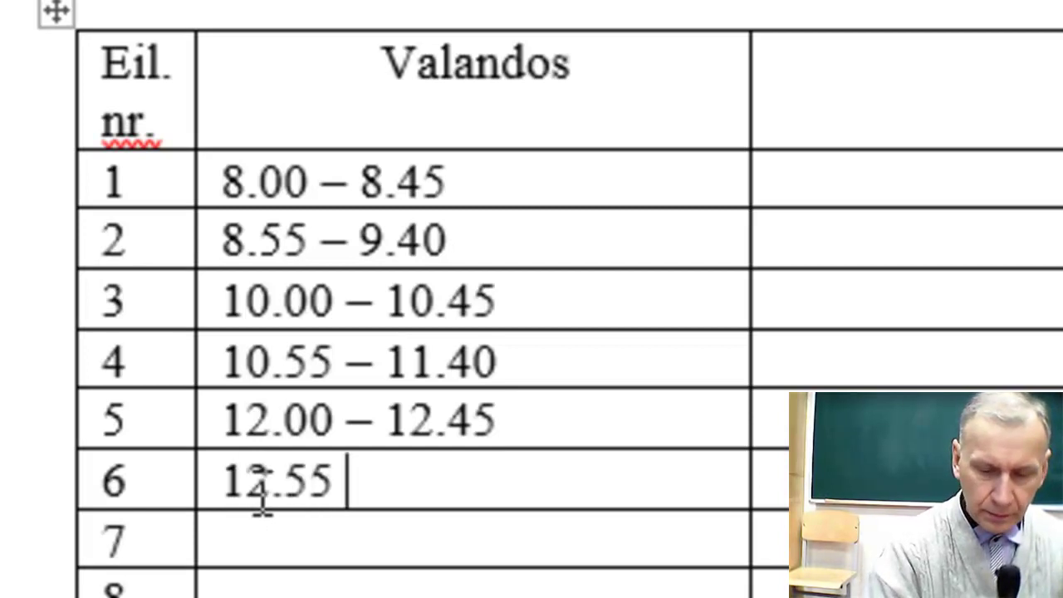
{"action": "type", "text": "- "}
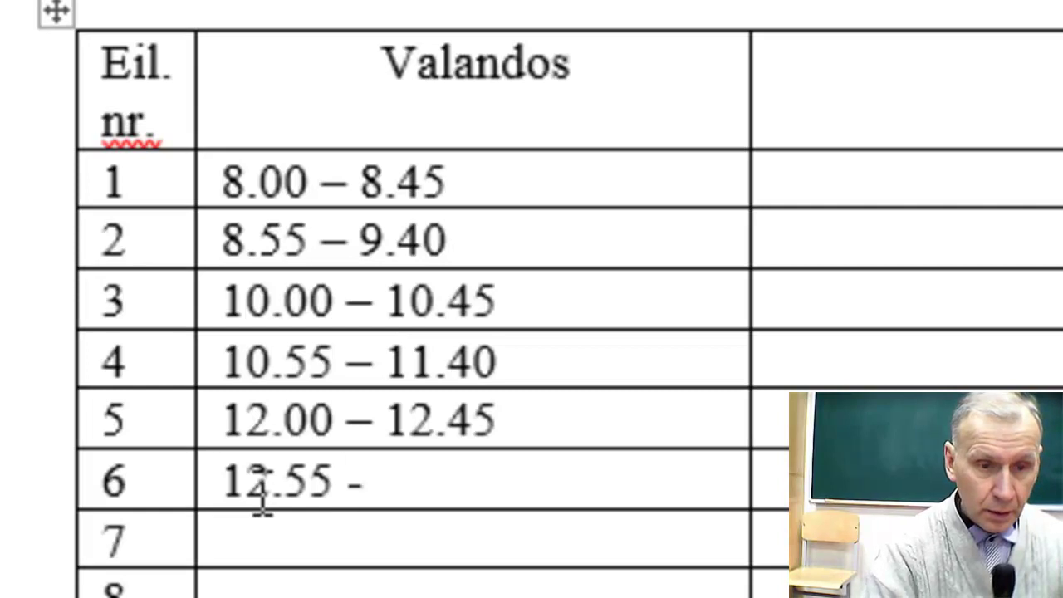
{"action": "type", "text": "n"}
{"action": "key", "text": "BackSpace"}
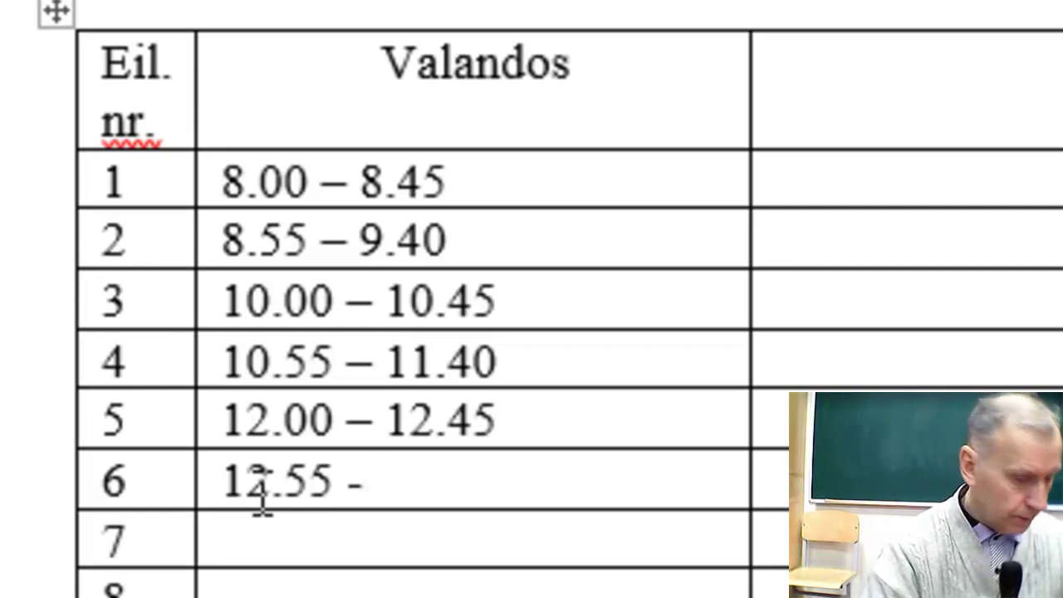
{"action": "type", "text": "13"}
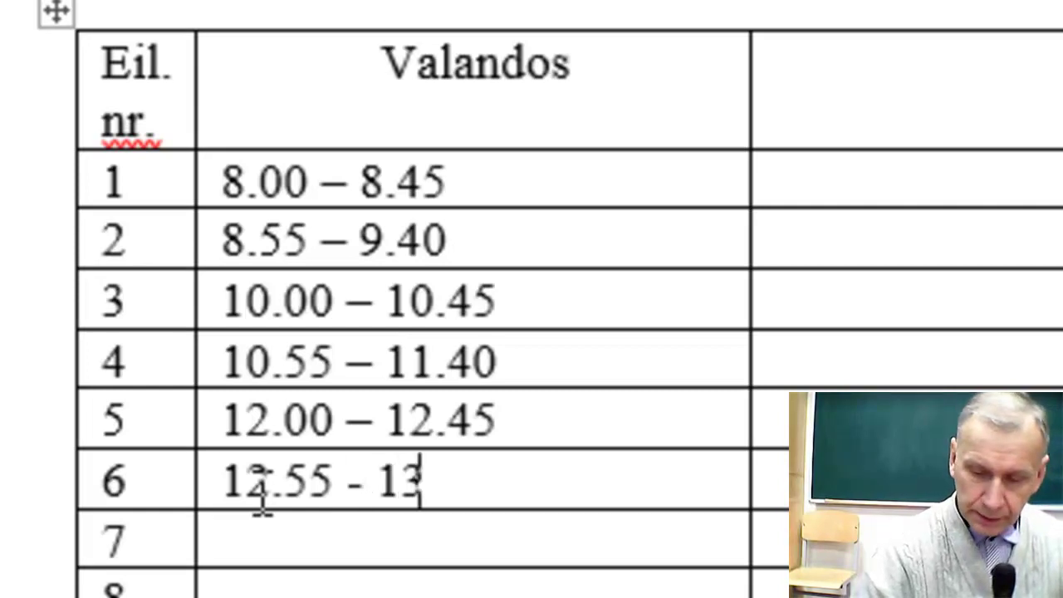
{"action": "type", "text": ".40"}
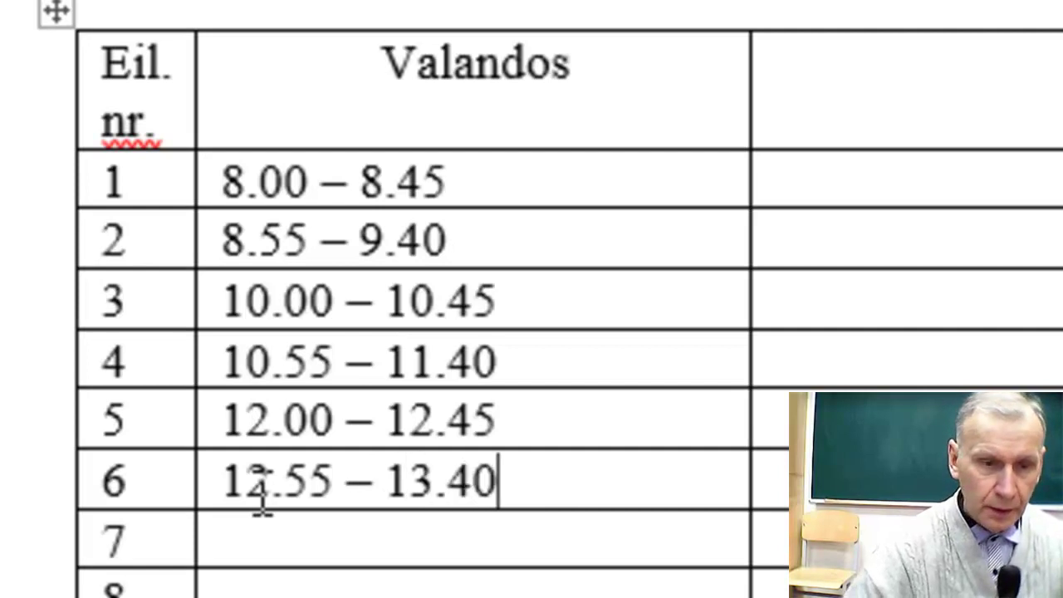
{"action": "left_click", "coordinate": [237, 540]}
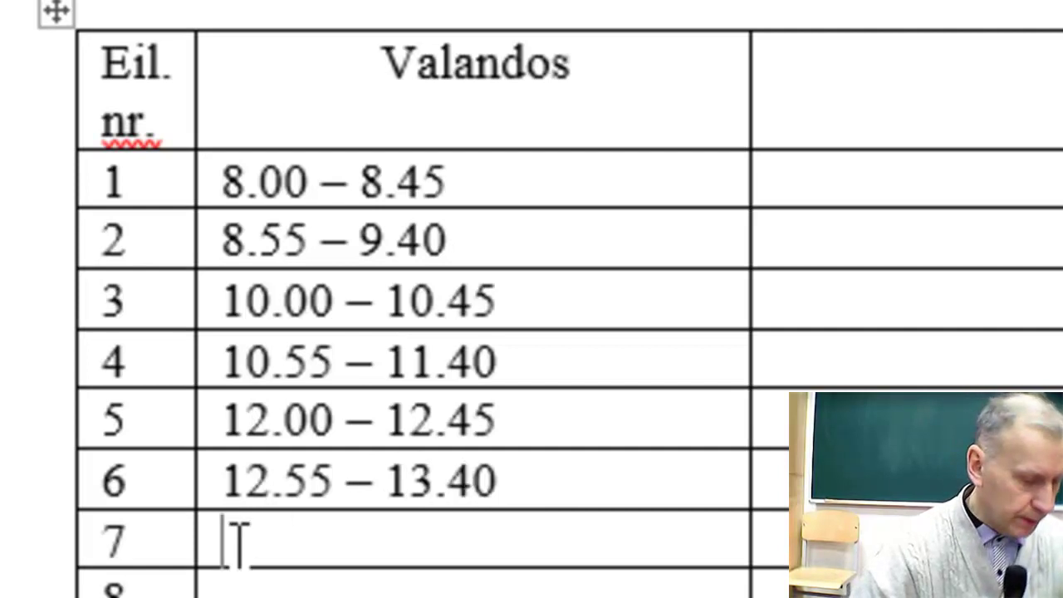
{"action": "type", "text": "13."}
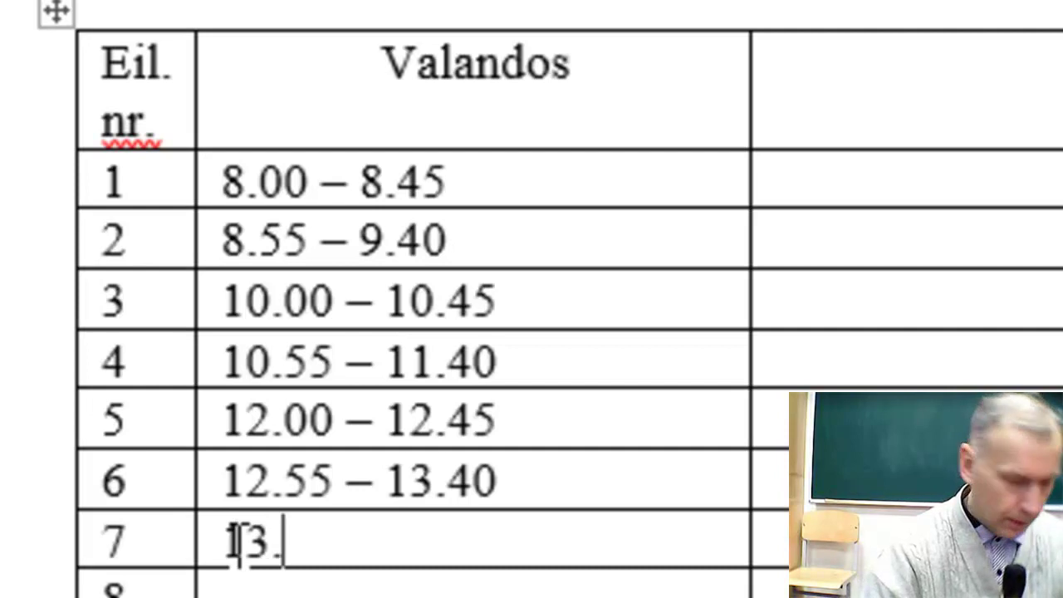
{"action": "type", "text": "50 "}
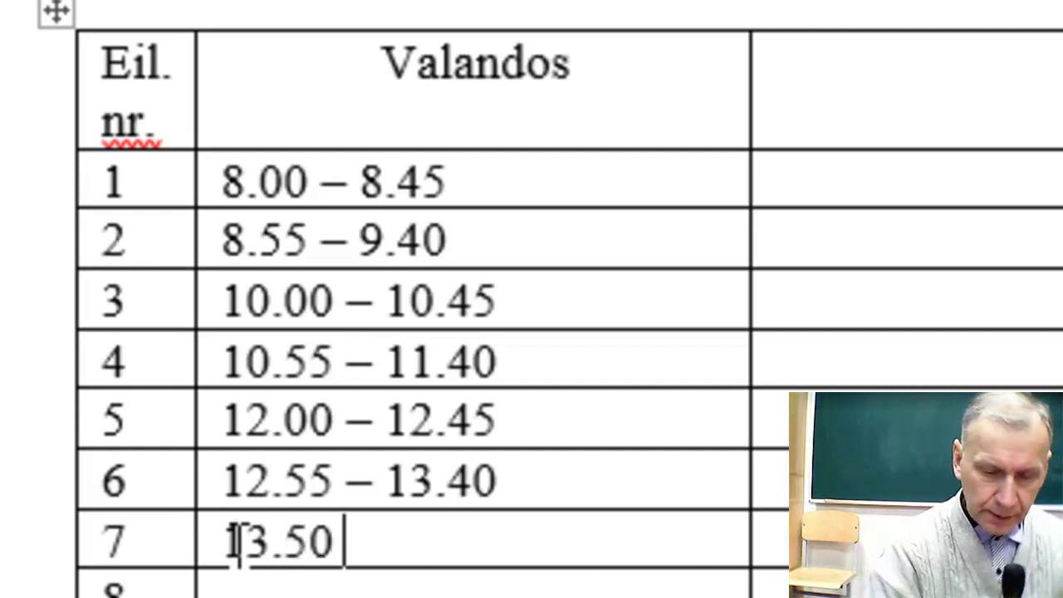
{"action": "type", "text": "- "}
{"action": "type", "text": "1"}
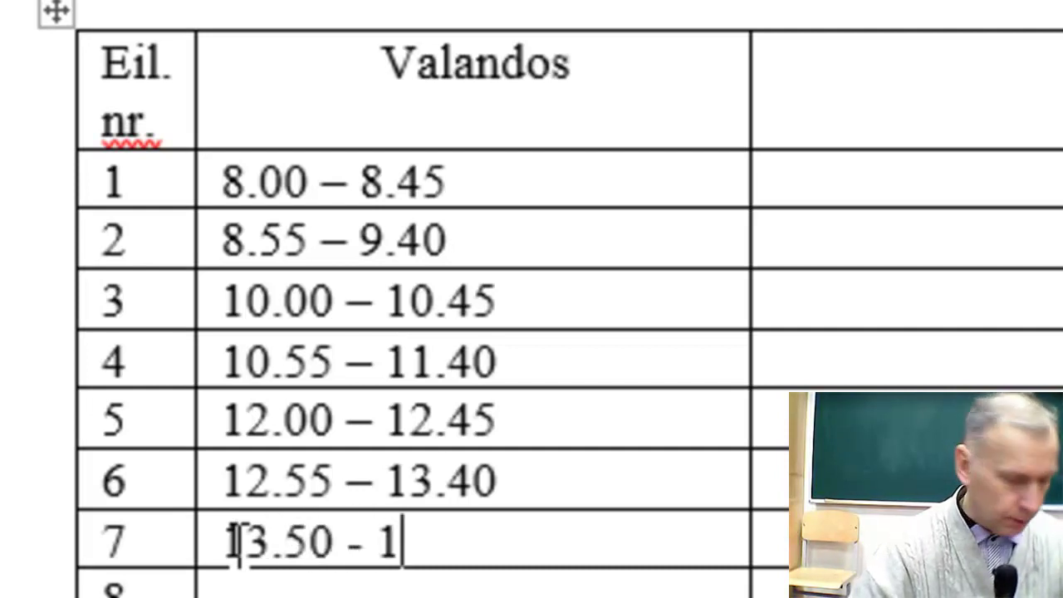
{"action": "type", "text": "4.3"}
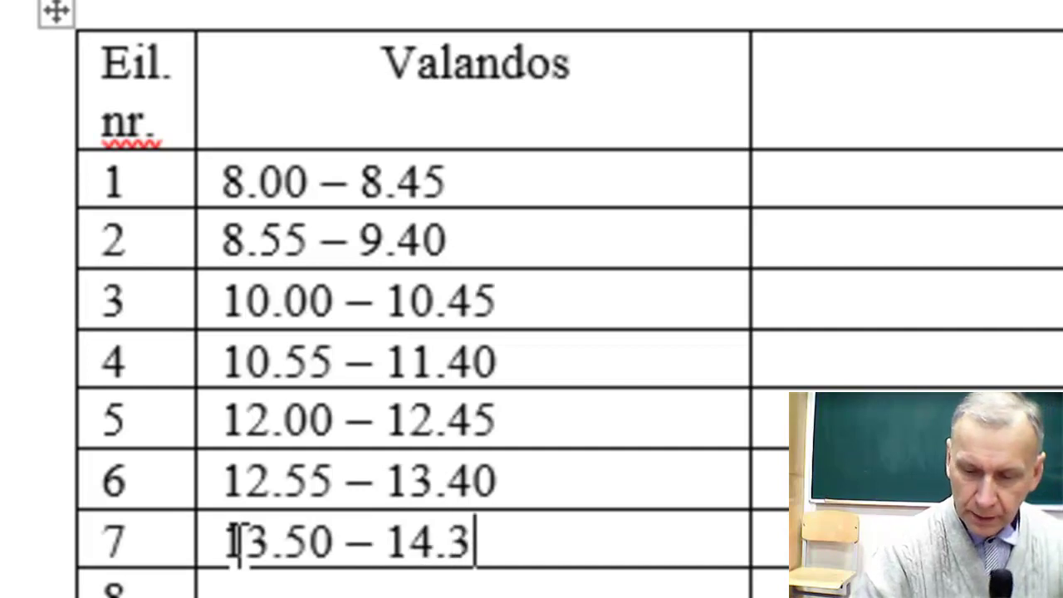
{"action": "type", "text": "5"}
{"action": "left_click", "coordinate": [338, 591]}
{"action": "type", "text": "konsu"}
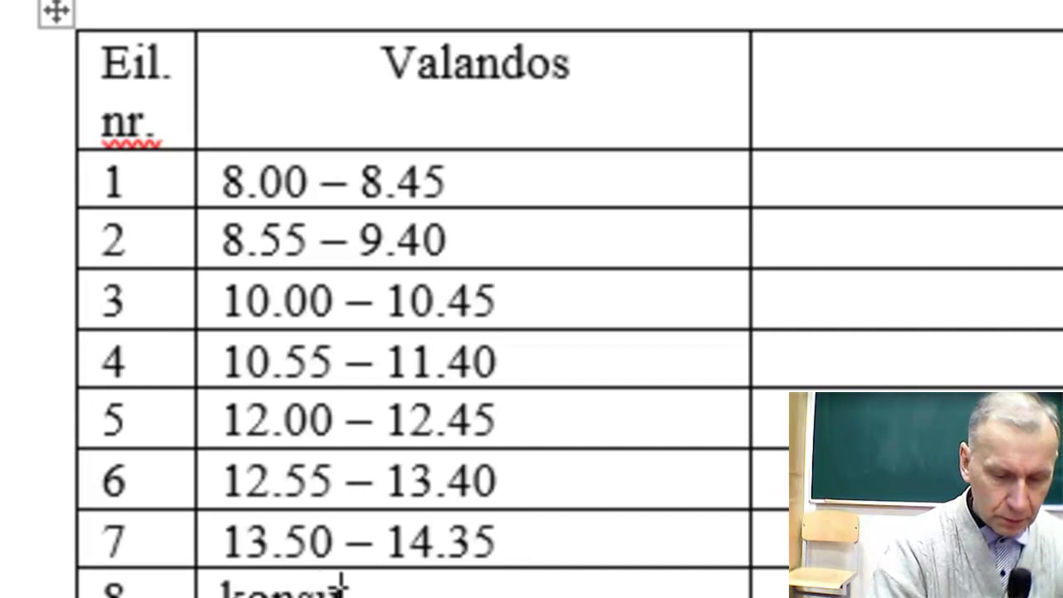
{"action": "type", "text": "ltacij"}
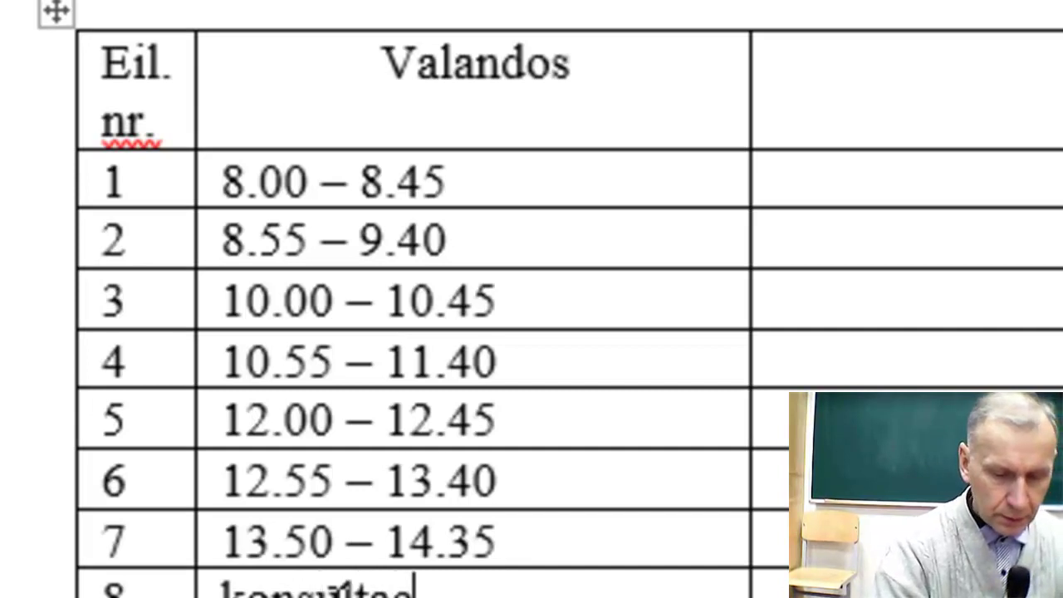
{"action": "type", "text": "os"}
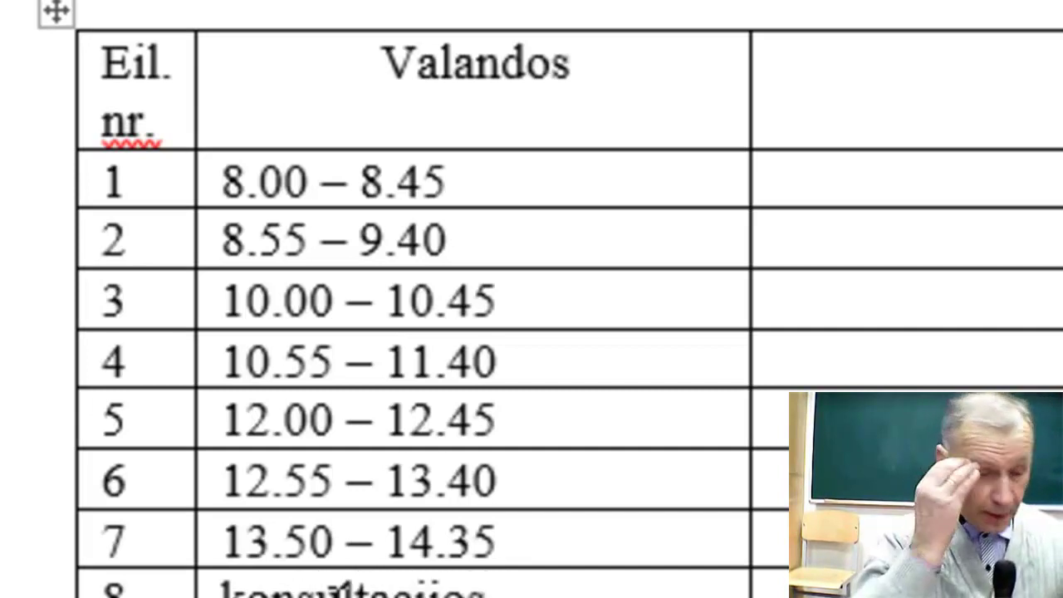
- Label the header cells after Valandos I, II and III
{"action": "left_click", "coordinate": [942, 87]}
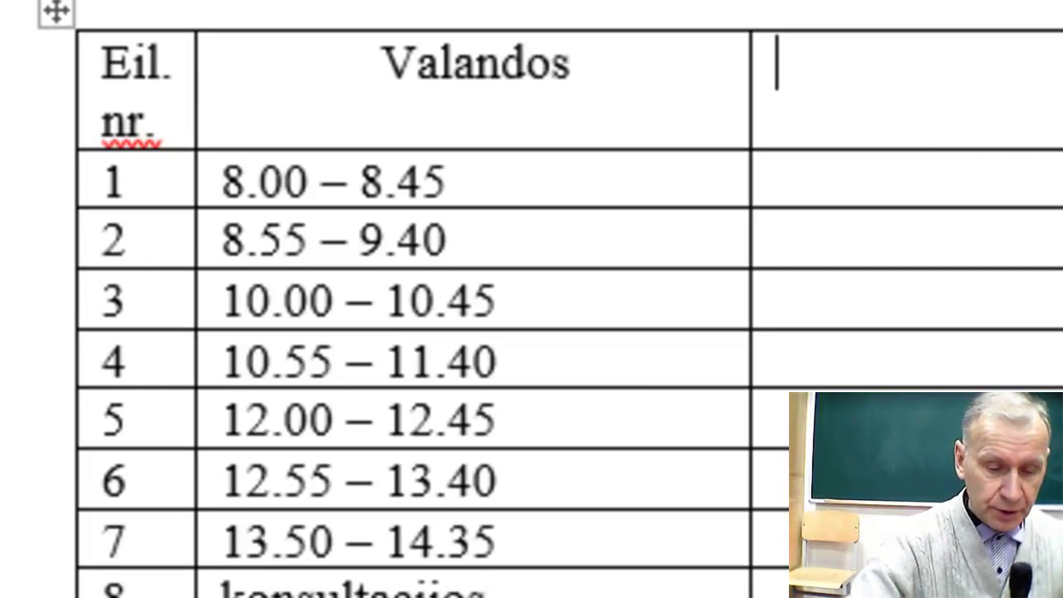
{"action": "type", "text": "I"}
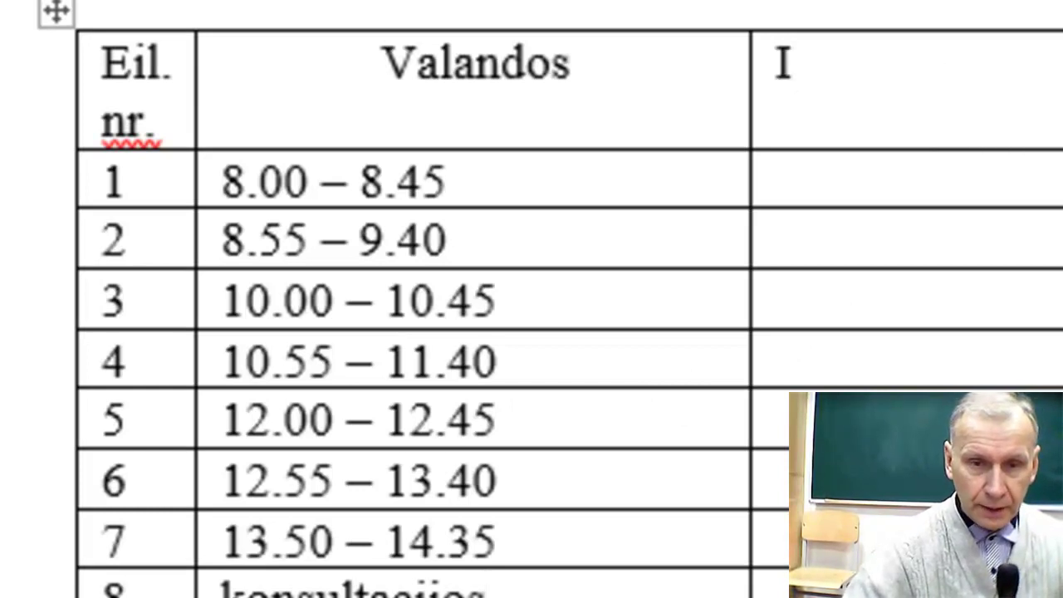
{"action": "key", "text": "Tab"}
{"action": "type", "text": "II"}
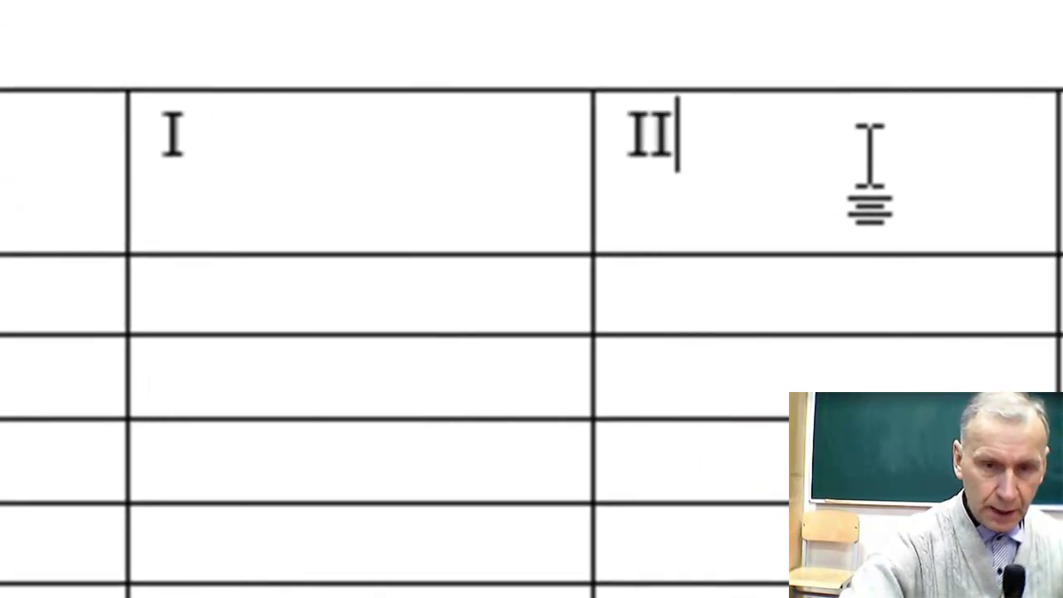
{"action": "left_click", "coordinate": [401, 124]}
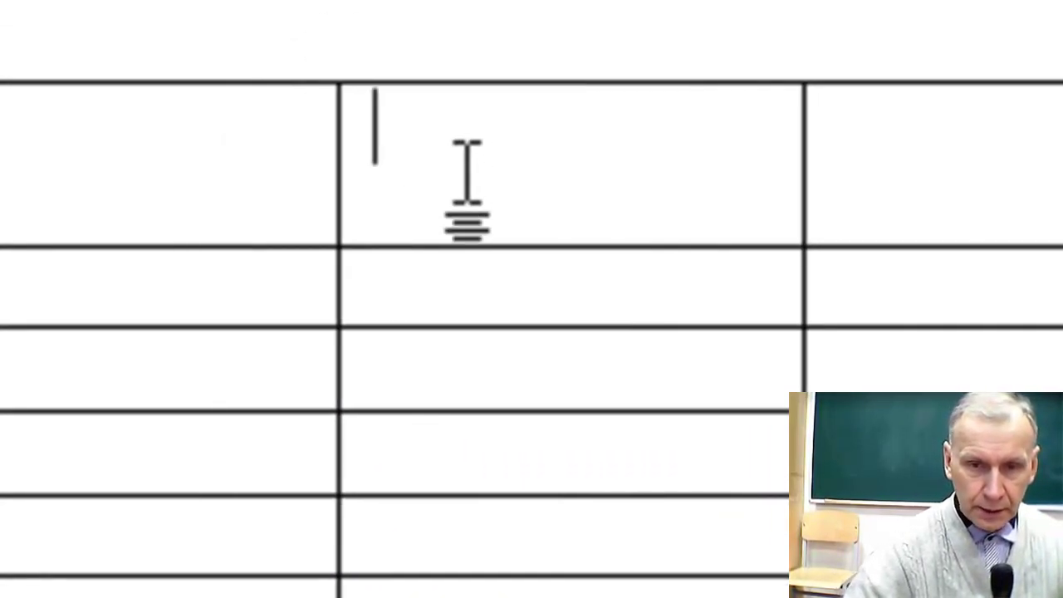
{"action": "type", "text": "I"}
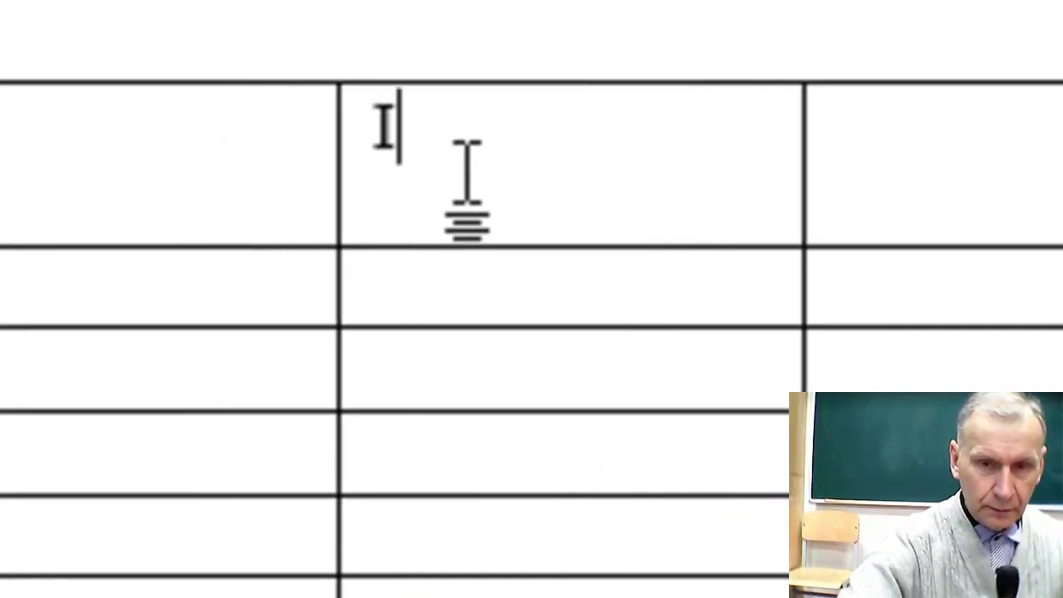
{"action": "type", "text": "II"}
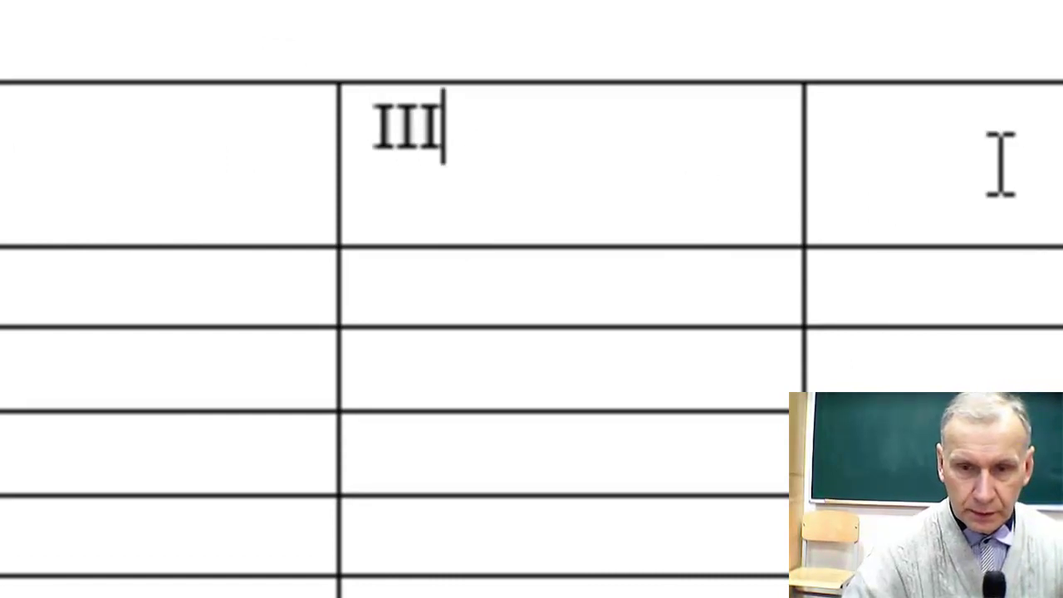
- Add a column on the right and label the new header cells IV and V
{"action": "left_click", "coordinate": [1001, 164]}
{"action": "right_click", "coordinate": [999, 165]}
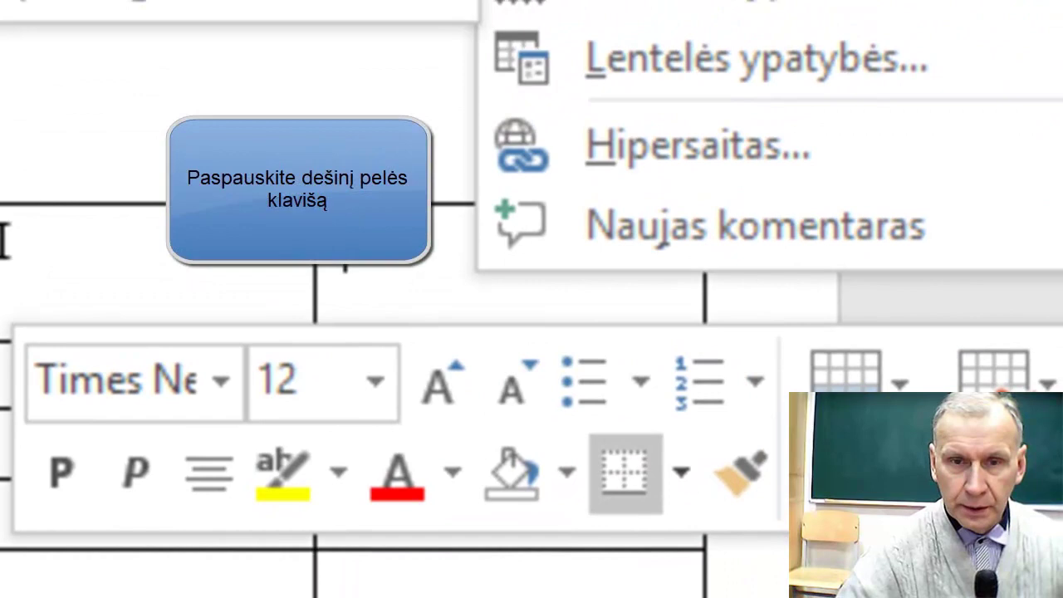
{"action": "mouse_move", "coordinate": [760, 188]}
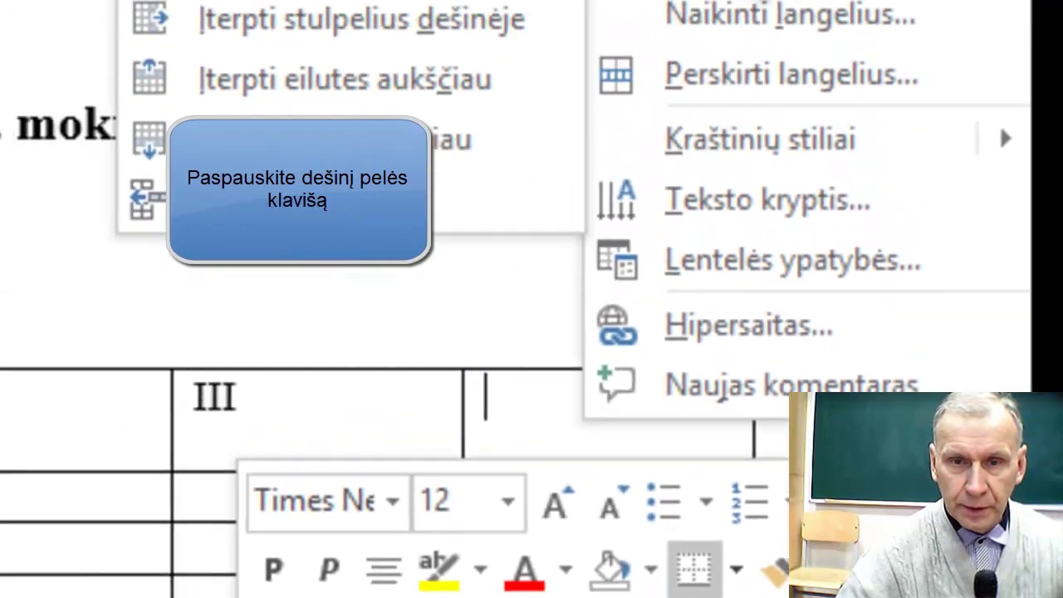
{"action": "left_click", "coordinate": [590, 250]}
{"action": "left_click", "coordinate": [545, 508]}
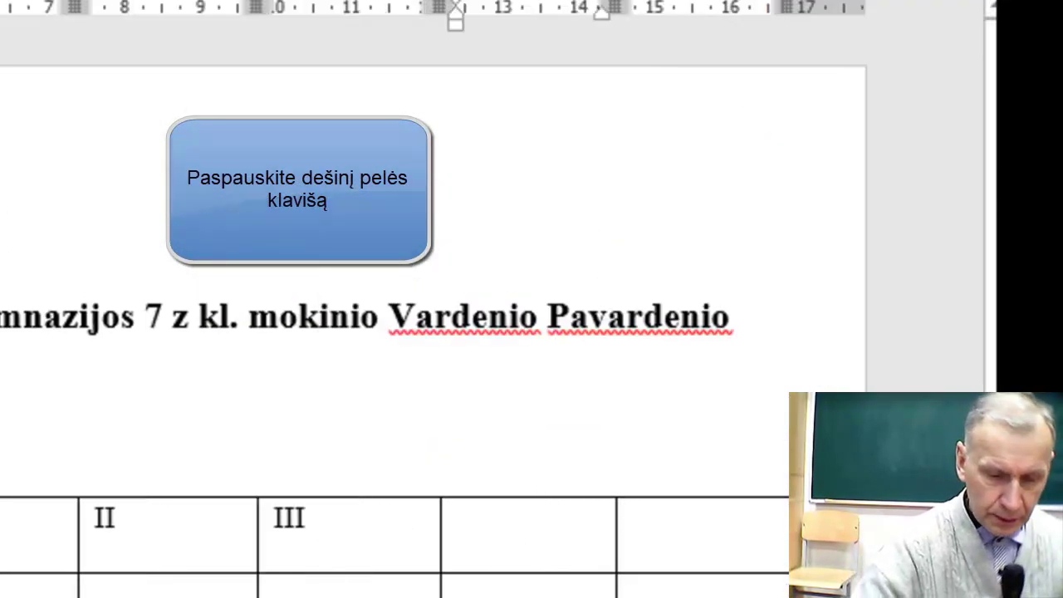
{"action": "type", "text": "I"}
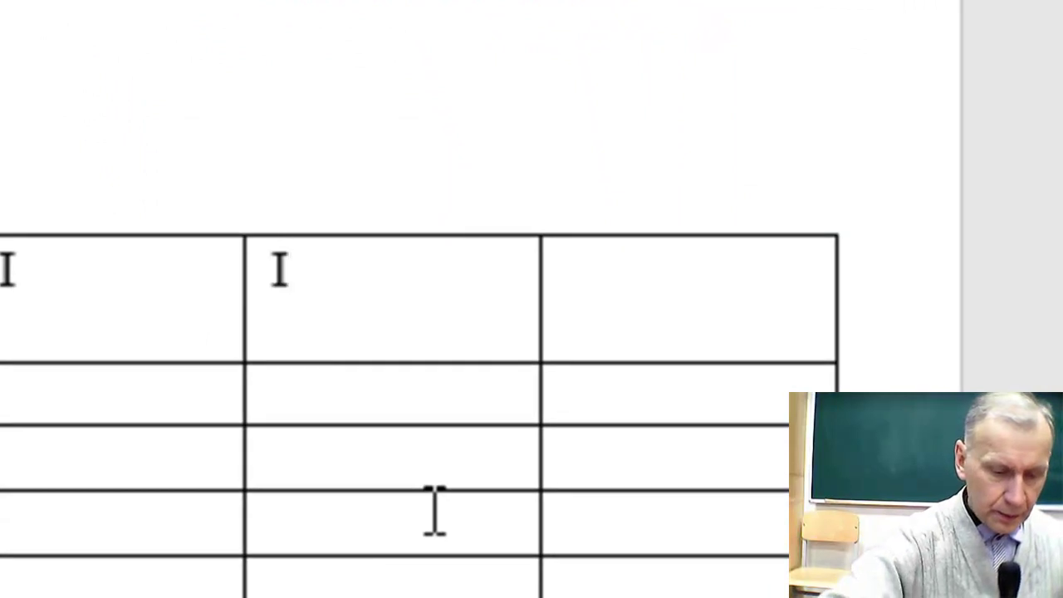
{"action": "type", "text": "V"}
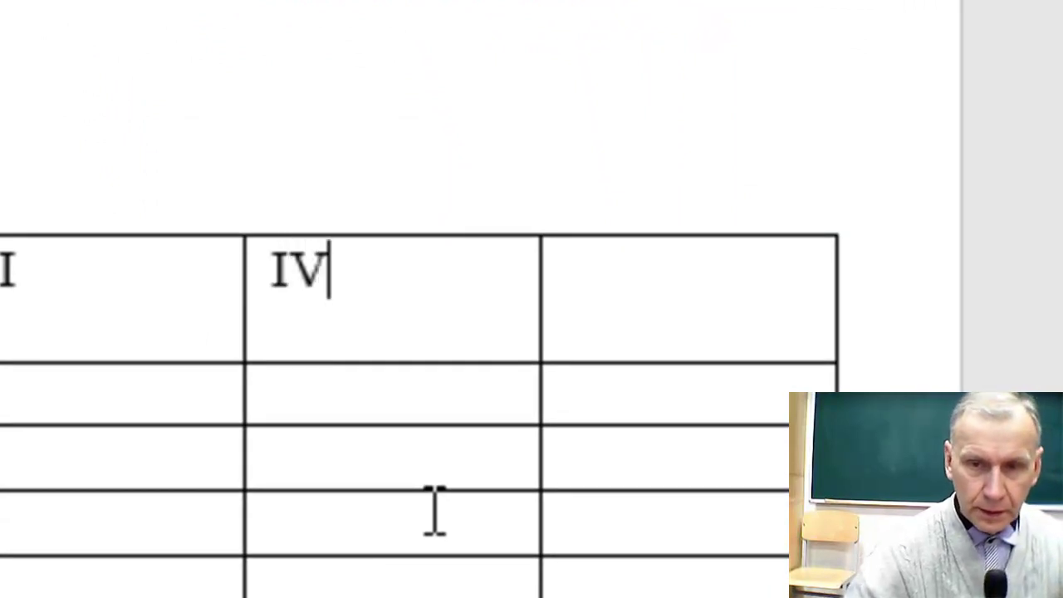
{"action": "left_click", "coordinate": [643, 303]}
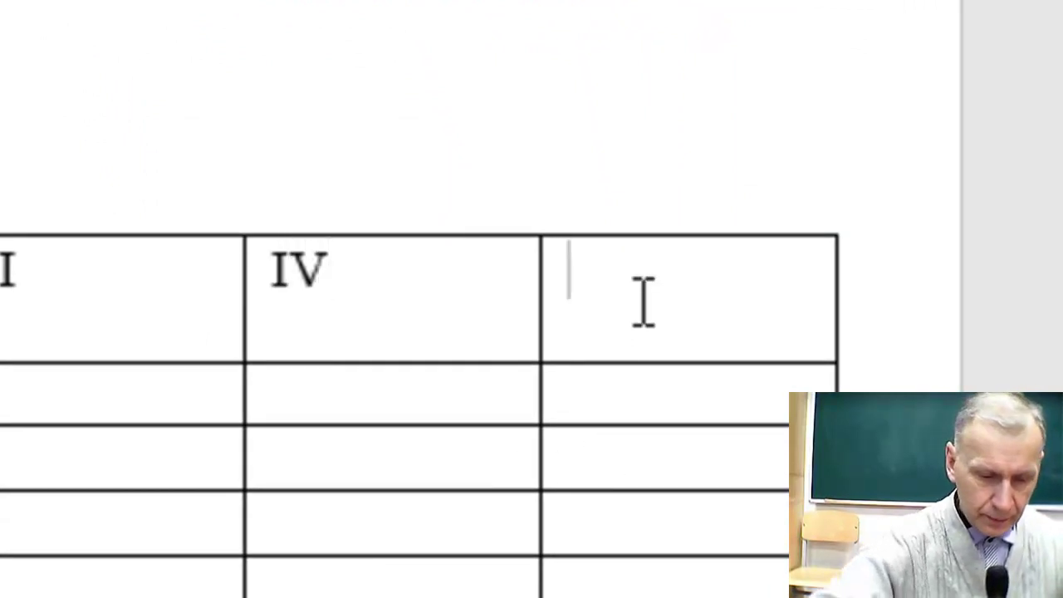
{"action": "type", "text": "V"}
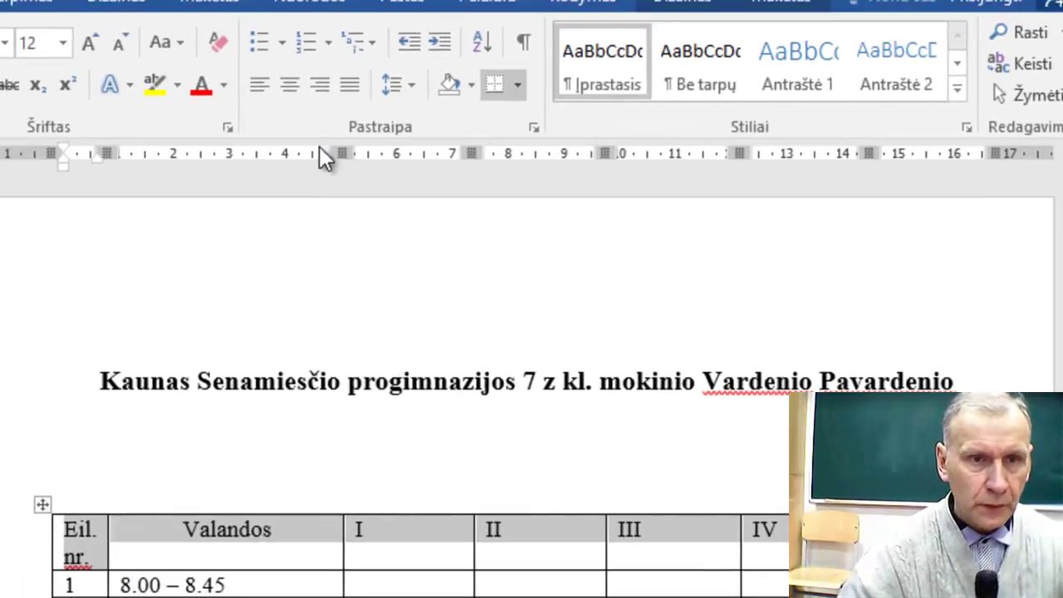
- Centre the header row labels and apply yellow cell shading to the whole header row
{"action": "left_click", "coordinate": [299, 81]}
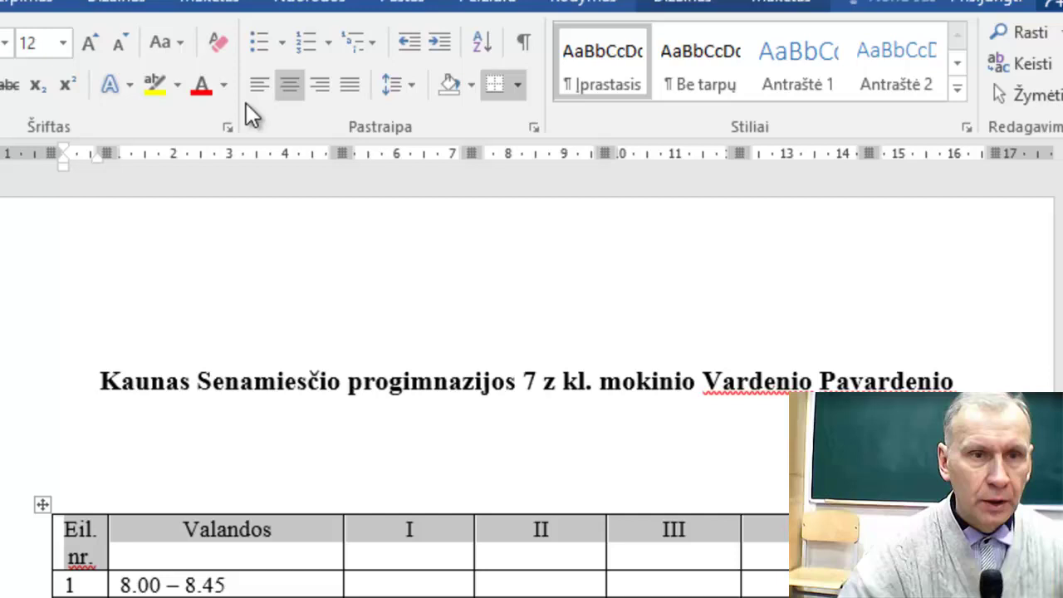
{"action": "left_click", "coordinate": [160, 87]}
{"action": "left_click", "coordinate": [232, 431]}
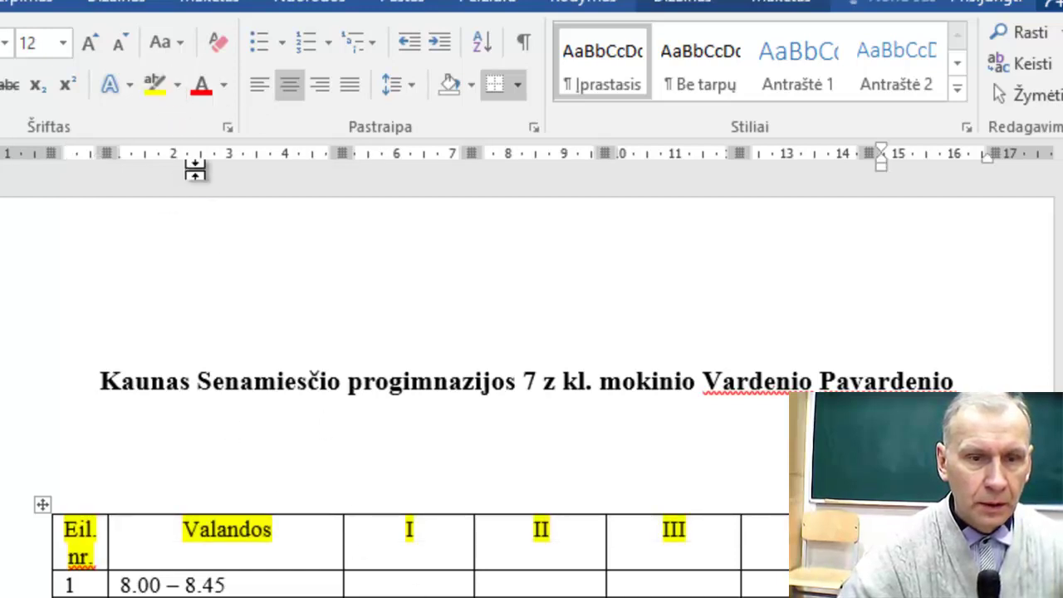
{"action": "key", "text": "ctrl+z"}
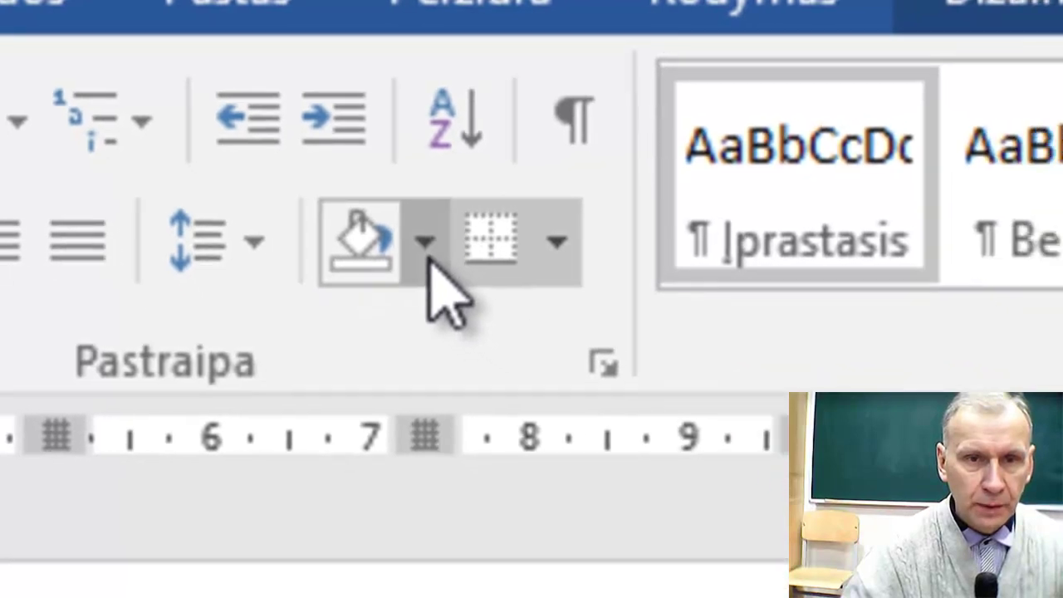
{"action": "left_click", "coordinate": [429, 260]}
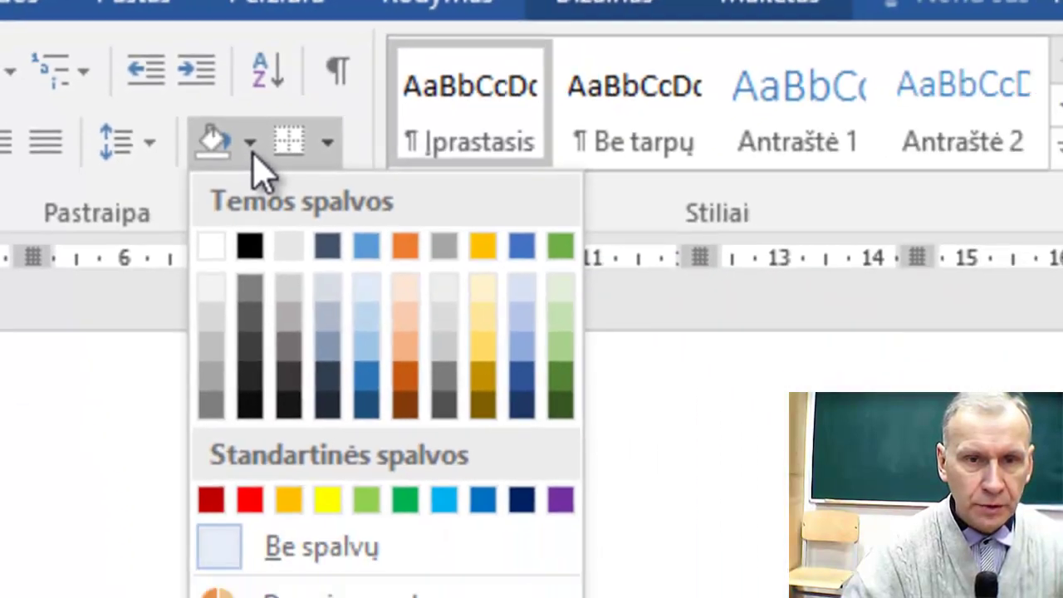
{"action": "left_click", "coordinate": [290, 446]}
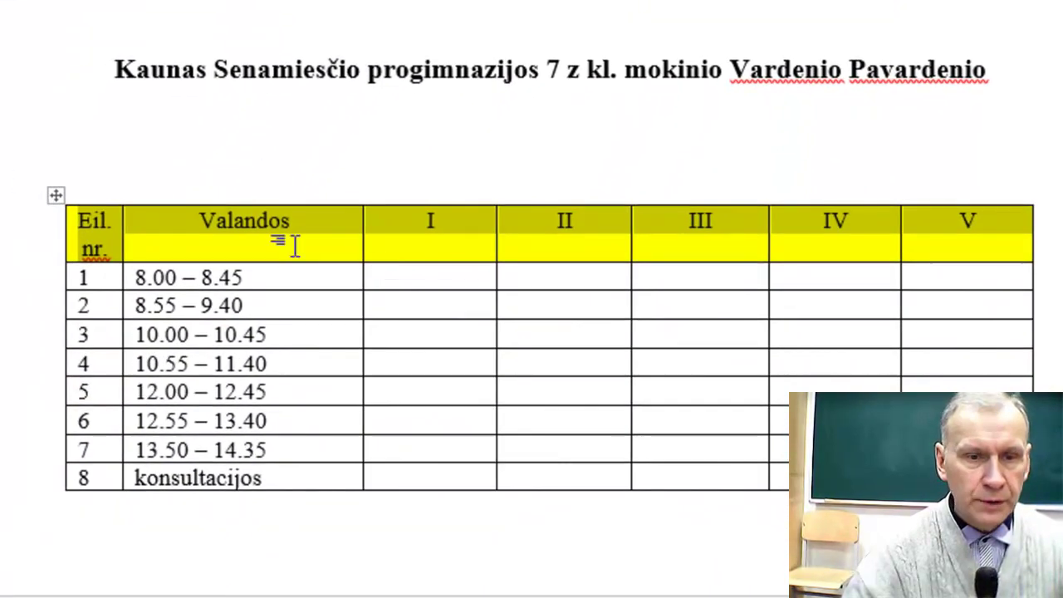
{"action": "right_click", "coordinate": [296, 246]}
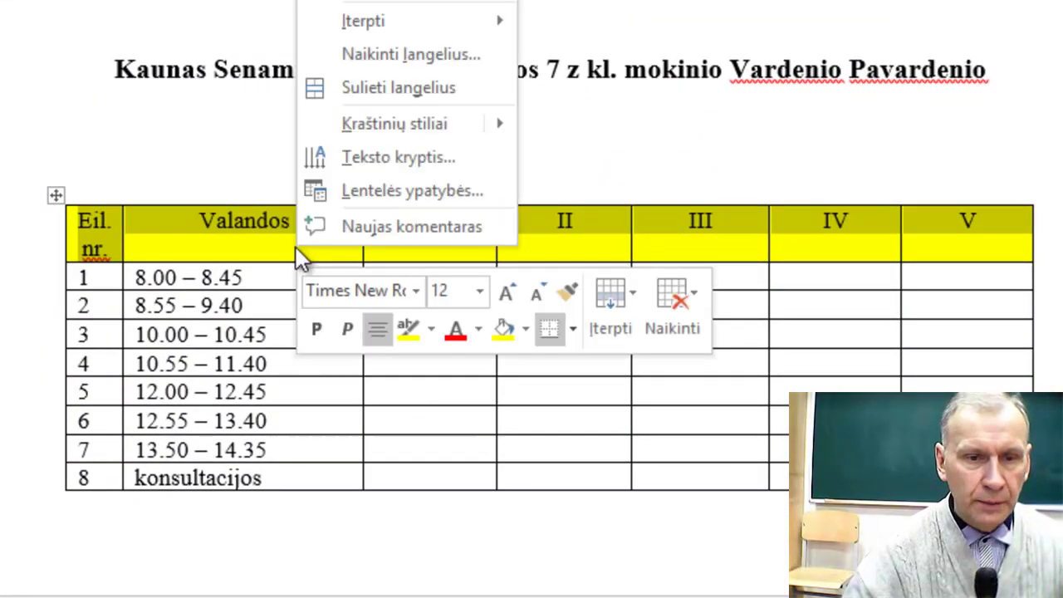
{"action": "left_click", "coordinate": [100, 282]}
{"action": "left_click", "coordinate": [266, 335]}
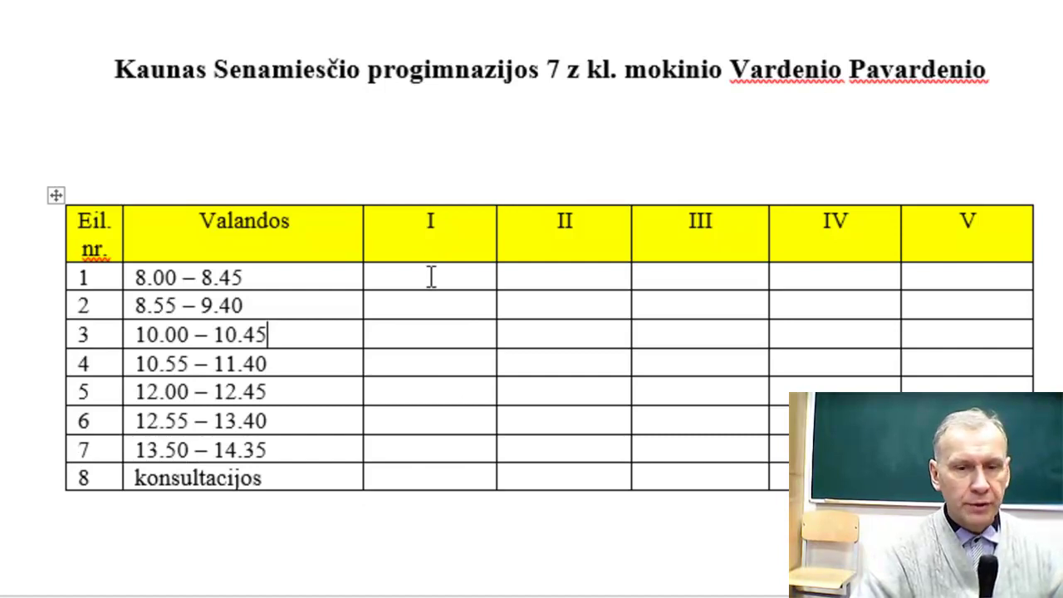
- Type 'pirmokai' in the day I cell of lesson 1, then open the Symbol gallery
{"action": "left_click", "coordinate": [431, 276]}
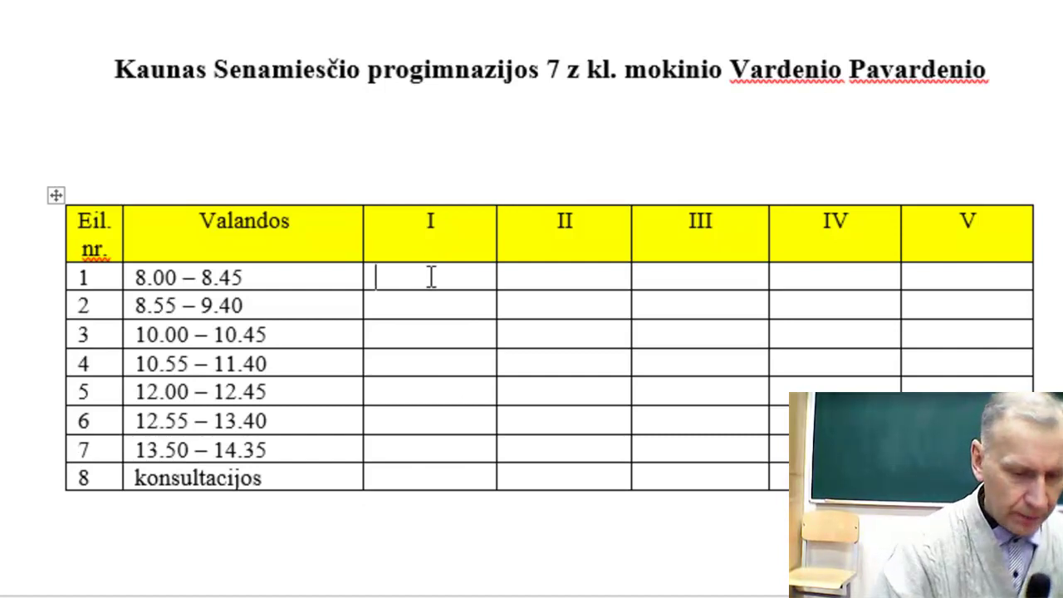
{"action": "type", "text": "pir"}
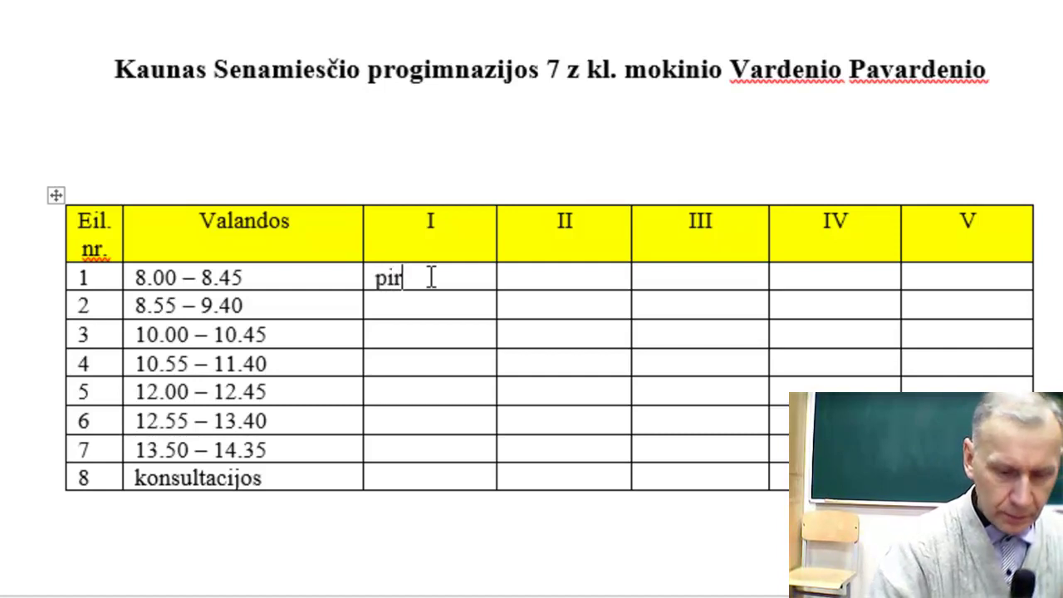
{"action": "type", "text": "mdka"}
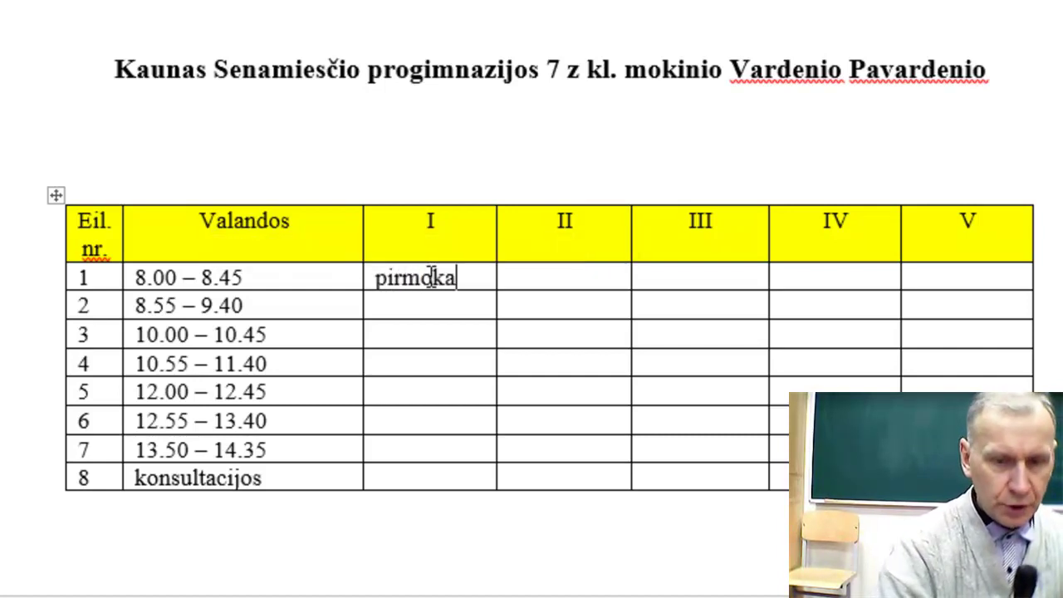
{"action": "type", "text": "i"}
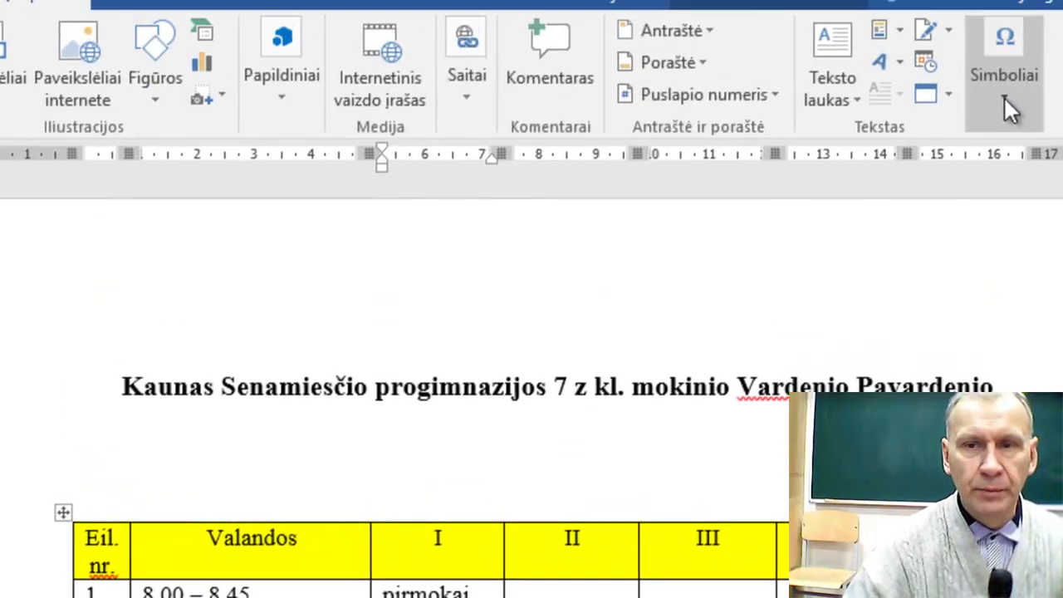
{"action": "left_click", "coordinate": [1004, 98]}
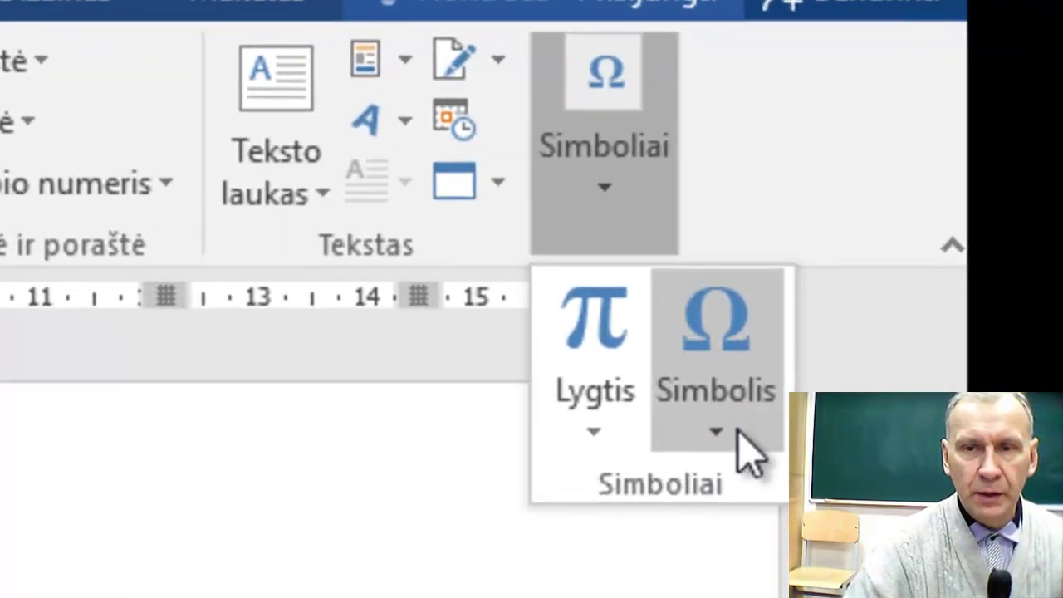
{"action": "left_click", "coordinate": [785, 399]}
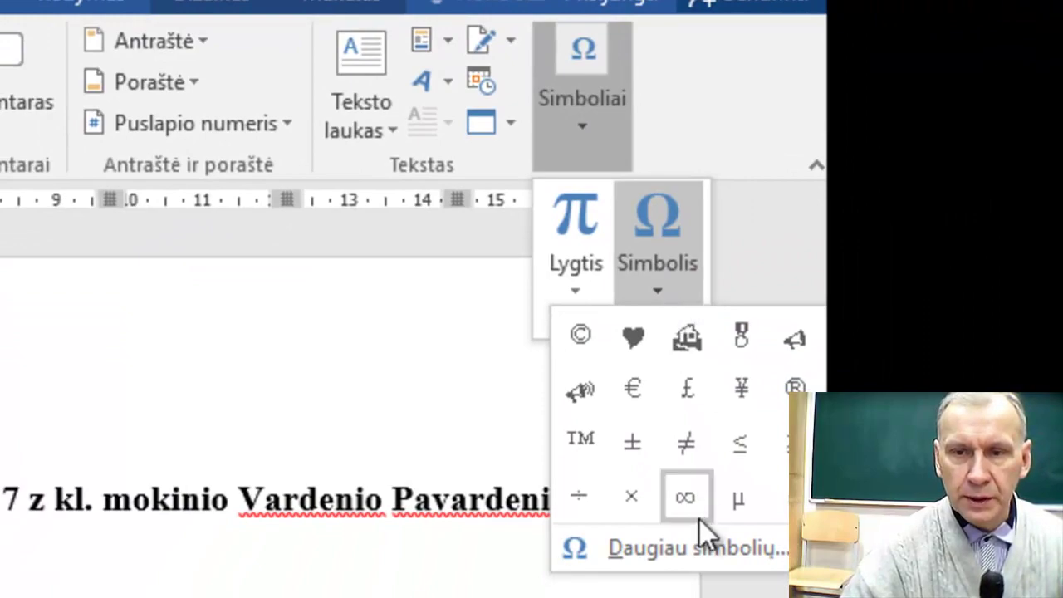
- Open the full symbol picker and choose the Webdings font from its font list
{"action": "left_click", "coordinate": [702, 555]}
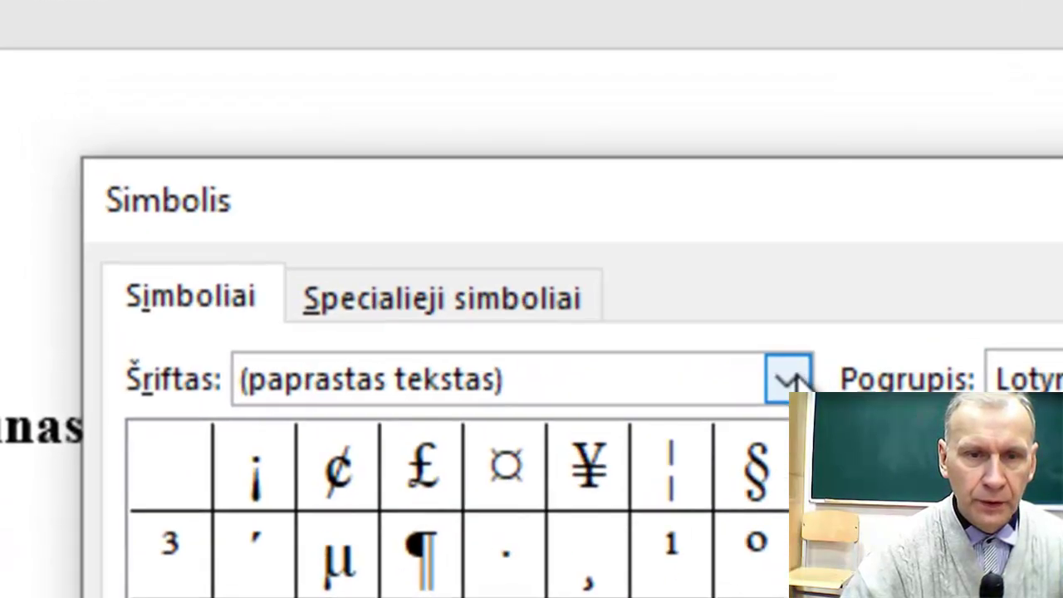
{"action": "left_click", "coordinate": [787, 380]}
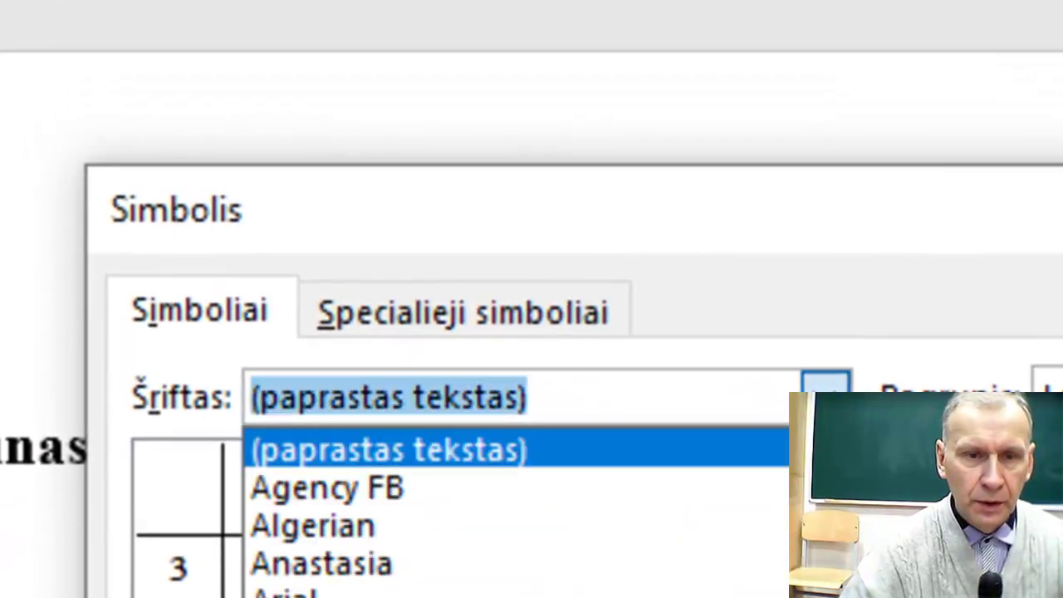
{"action": "scroll", "coordinate": [516, 524], "scroll_direction": "down", "scroll_amount": 10}
{"action": "scroll", "coordinate": [515, 523], "scroll_direction": "down", "scroll_amount": 10}
{"action": "scroll", "coordinate": [515, 524], "scroll_direction": "down", "scroll_amount": 10}
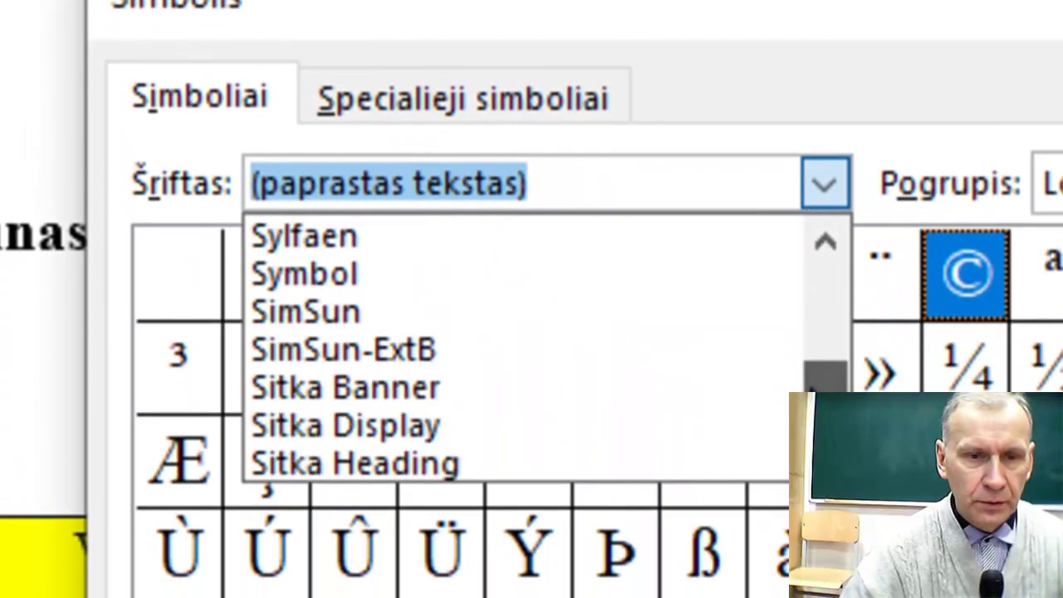
{"action": "scroll", "coordinate": [516, 523], "scroll_direction": "down", "scroll_amount": 10}
{"action": "scroll", "coordinate": [523, 347], "scroll_direction": "down", "scroll_amount": 5}
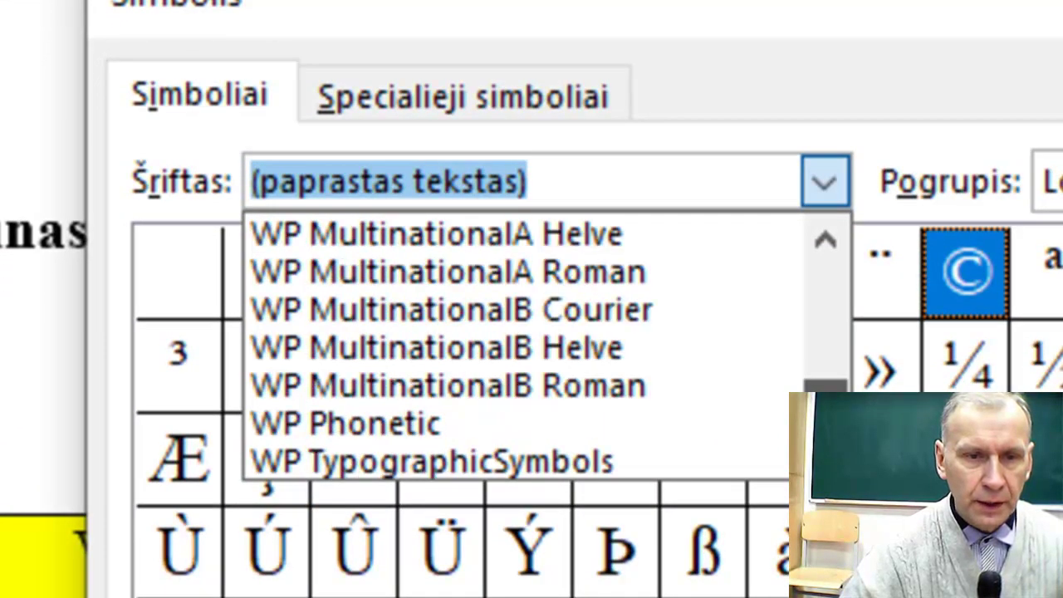
{"action": "scroll", "coordinate": [523, 347], "scroll_direction": "up", "scroll_amount": 7}
{"action": "scroll", "coordinate": [523, 348], "scroll_direction": "up", "scroll_amount": 2}
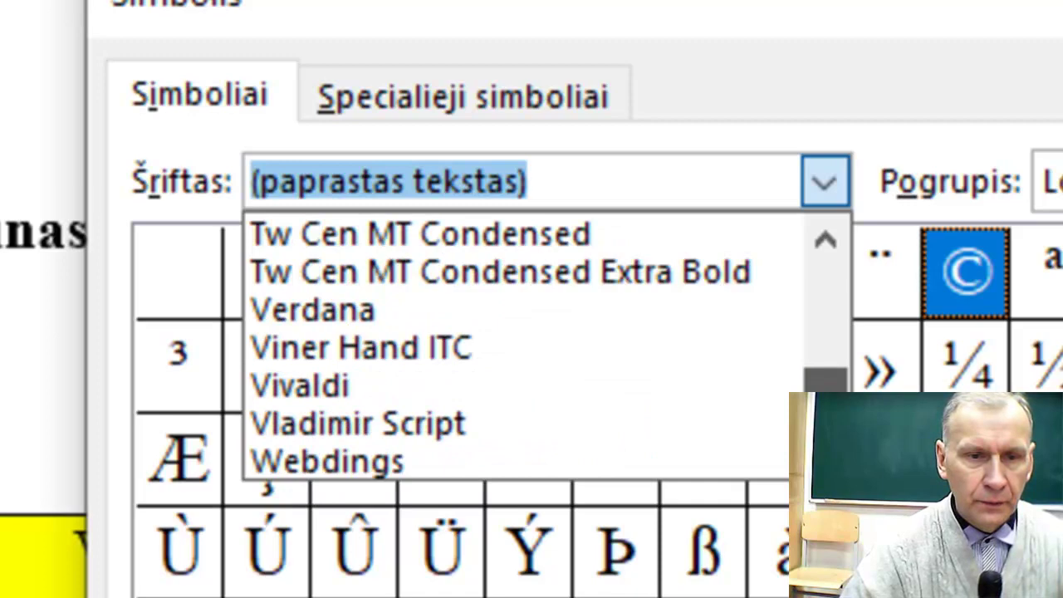
{"action": "scroll", "coordinate": [524, 347], "scroll_direction": "down", "scroll_amount": 1}
{"action": "scroll", "coordinate": [523, 347], "scroll_direction": "down", "scroll_amount": 1}
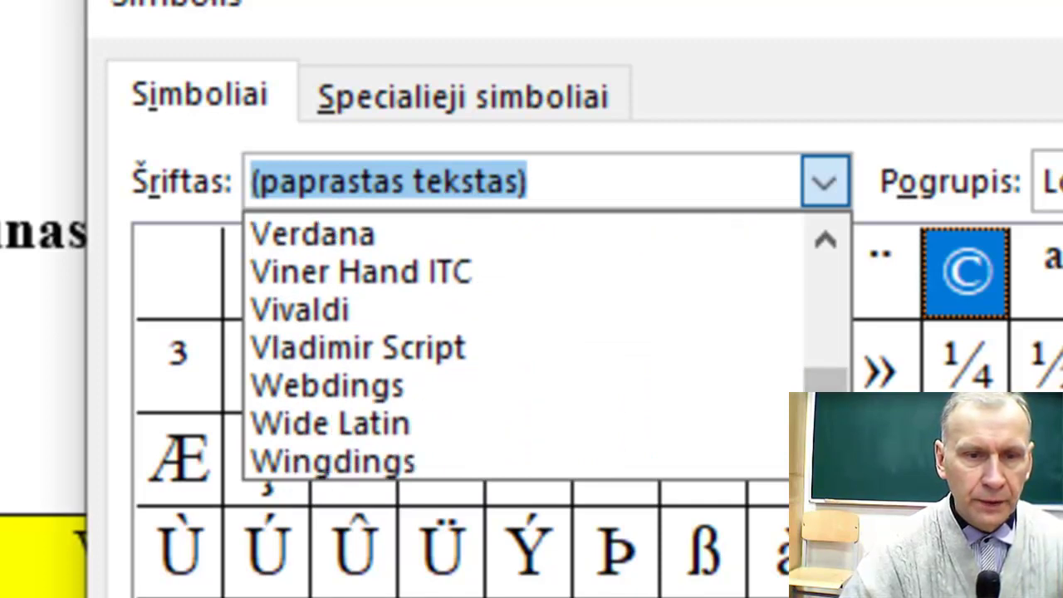
{"action": "scroll", "coordinate": [506, 374], "scroll_direction": "down", "scroll_amount": 1}
{"action": "left_click", "coordinate": [383, 347]}
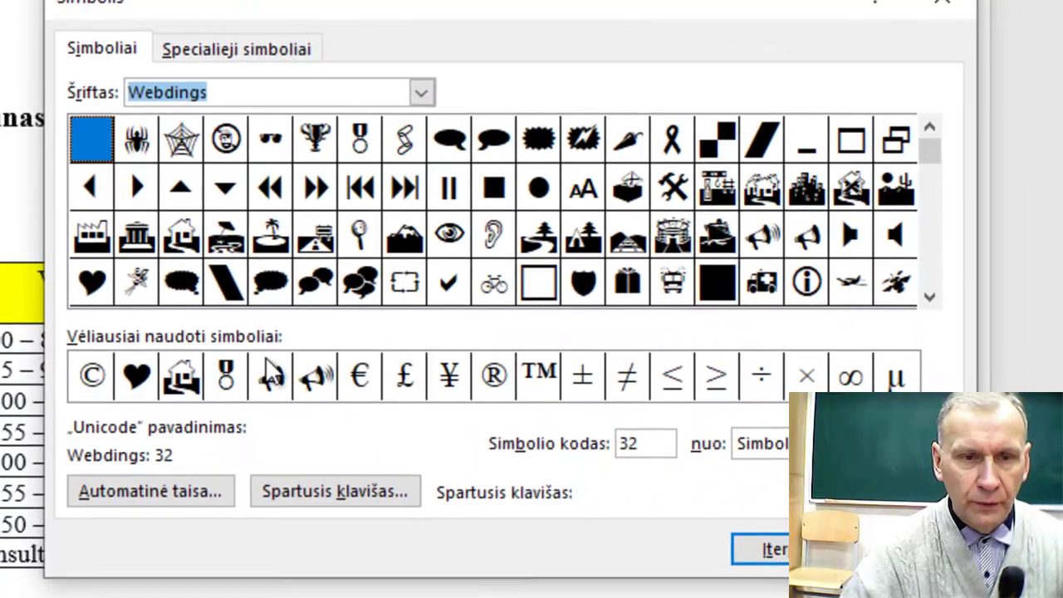
- Browse row by row through the Webdings symbol grid down to its last symbols
{"action": "left_click", "coordinate": [928, 295]}
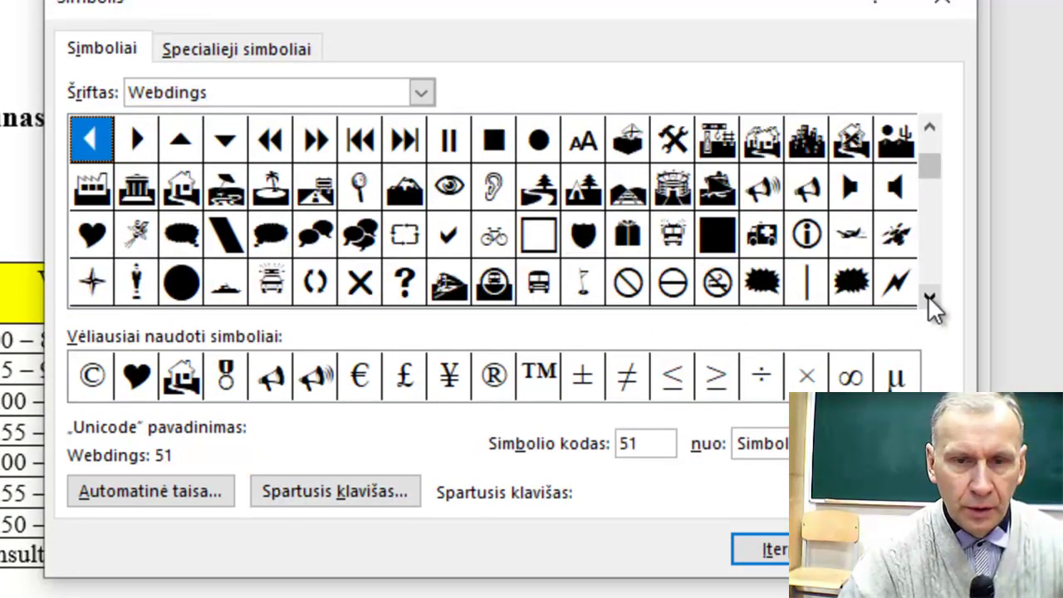
{"action": "left_click", "coordinate": [928, 295]}
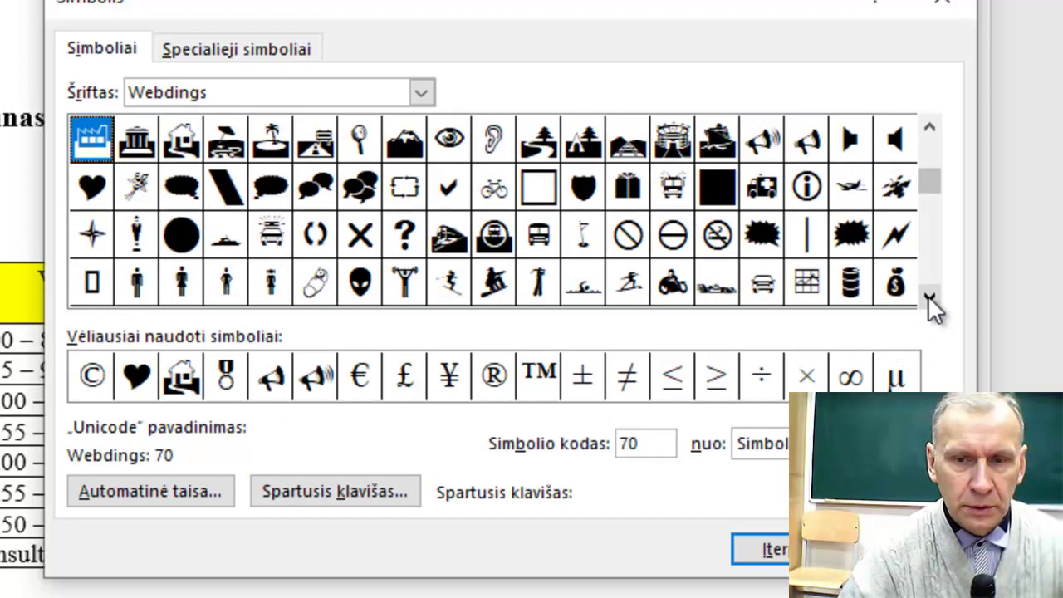
{"action": "left_click", "coordinate": [928, 295]}
{"action": "left_click", "coordinate": [928, 295]}
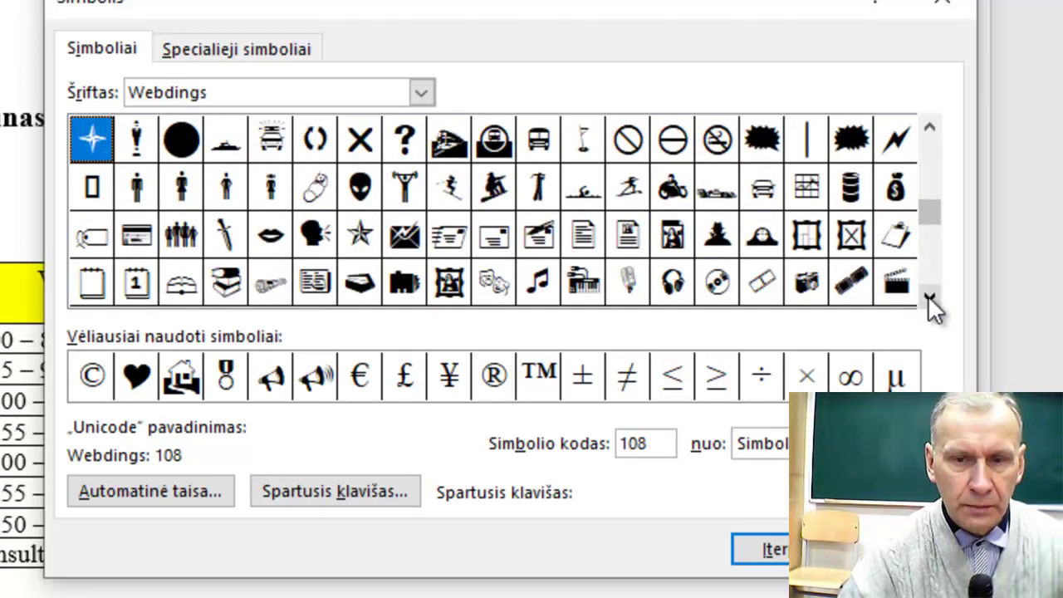
{"action": "left_click", "coordinate": [928, 294]}
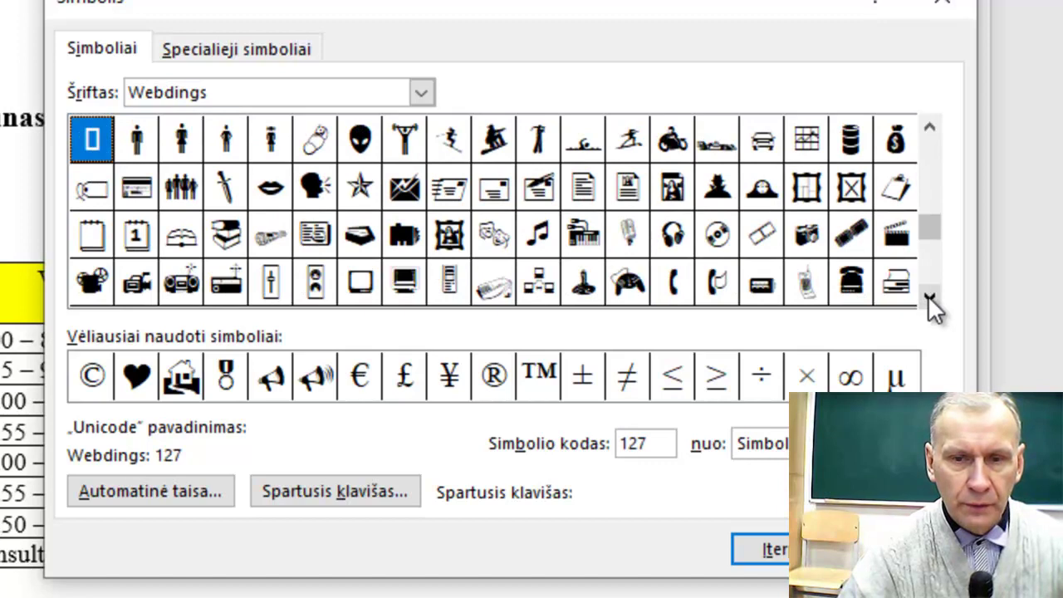
{"action": "left_click", "coordinate": [929, 295]}
{"action": "left_click", "coordinate": [928, 295]}
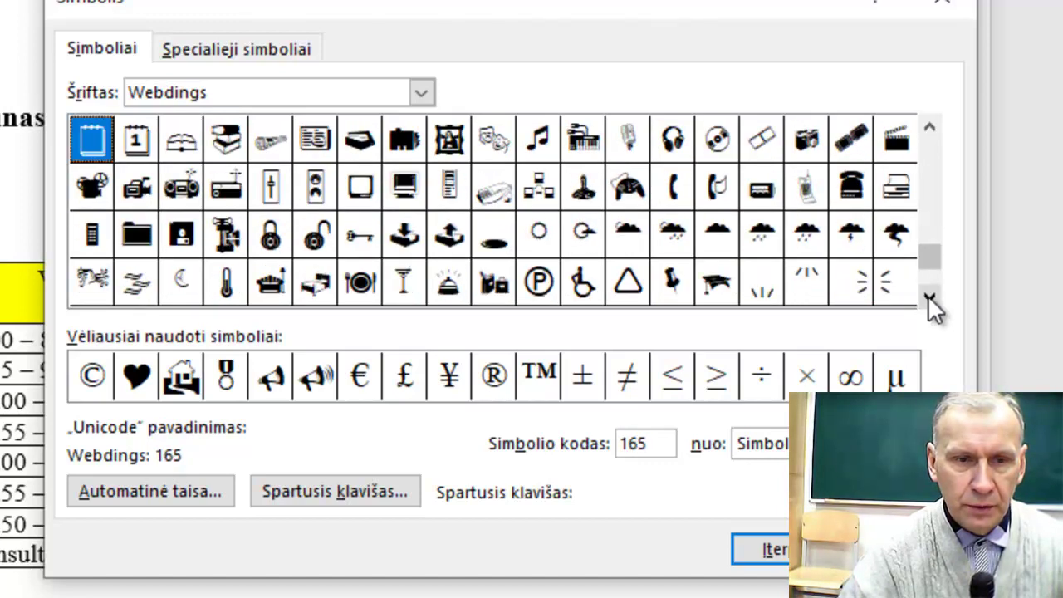
{"action": "left_click", "coordinate": [928, 295]}
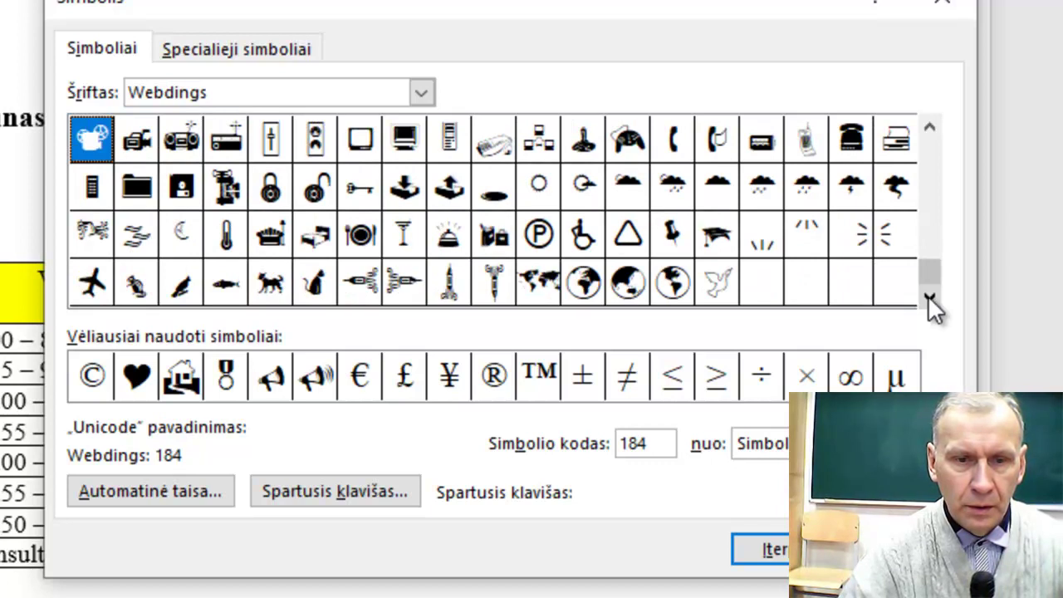
{"action": "left_click", "coordinate": [930, 125]}
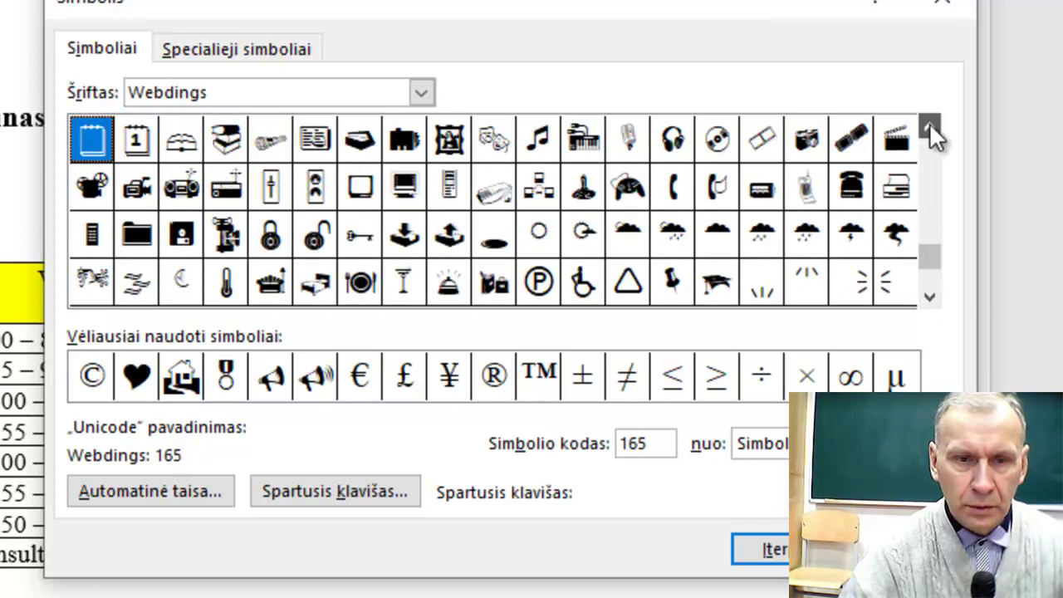
{"action": "left_click", "coordinate": [419, 94]}
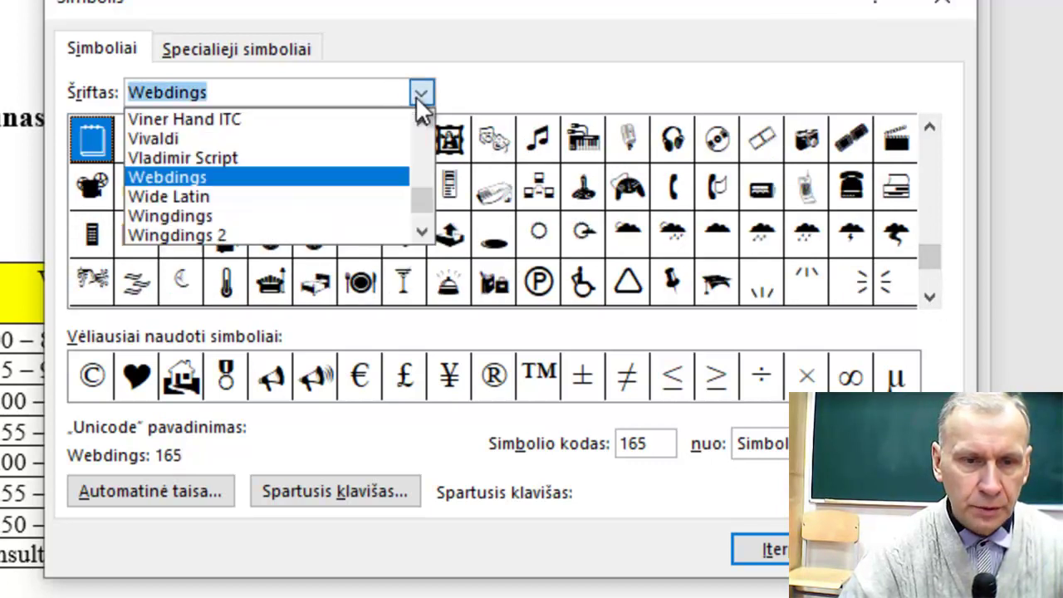
- Switch the symbol font to Wingdings and insert the neutral-face smiley (code 75) twice after 'pirmokai'
{"action": "left_click", "coordinate": [231, 217]}
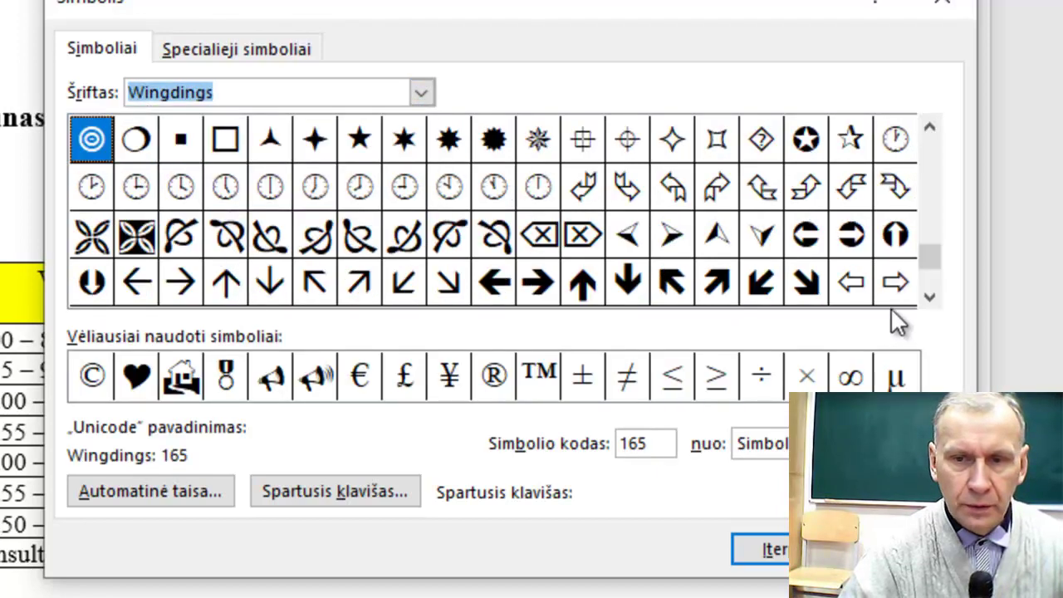
{"action": "left_click", "coordinate": [931, 296]}
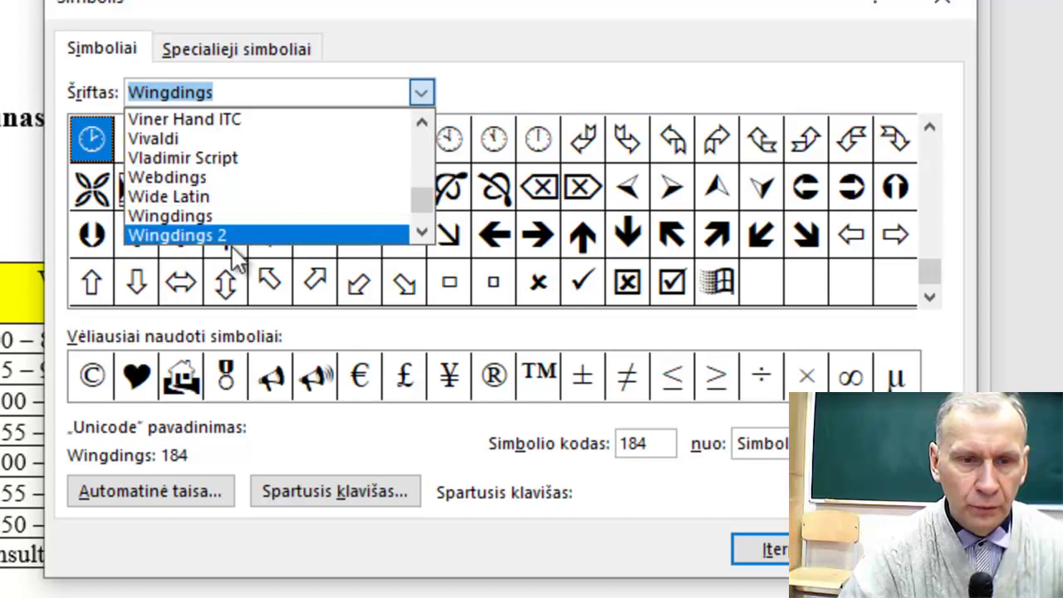
{"action": "left_click", "coordinate": [237, 249]}
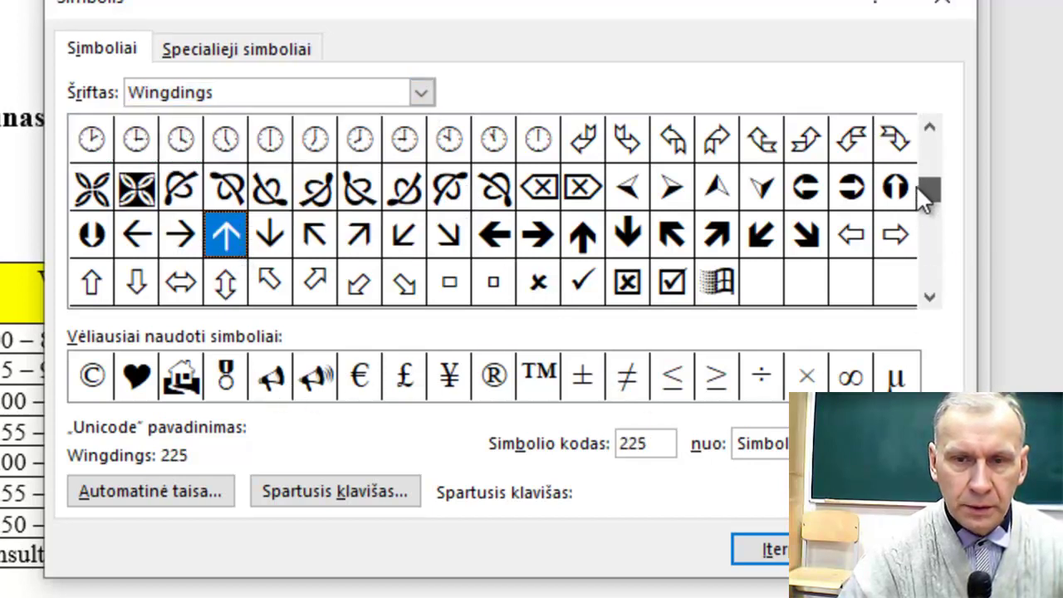
{"action": "scroll", "coordinate": [923, 191], "scroll_direction": "up", "scroll_amount": 3}
{"action": "left_click", "coordinate": [928, 150]}
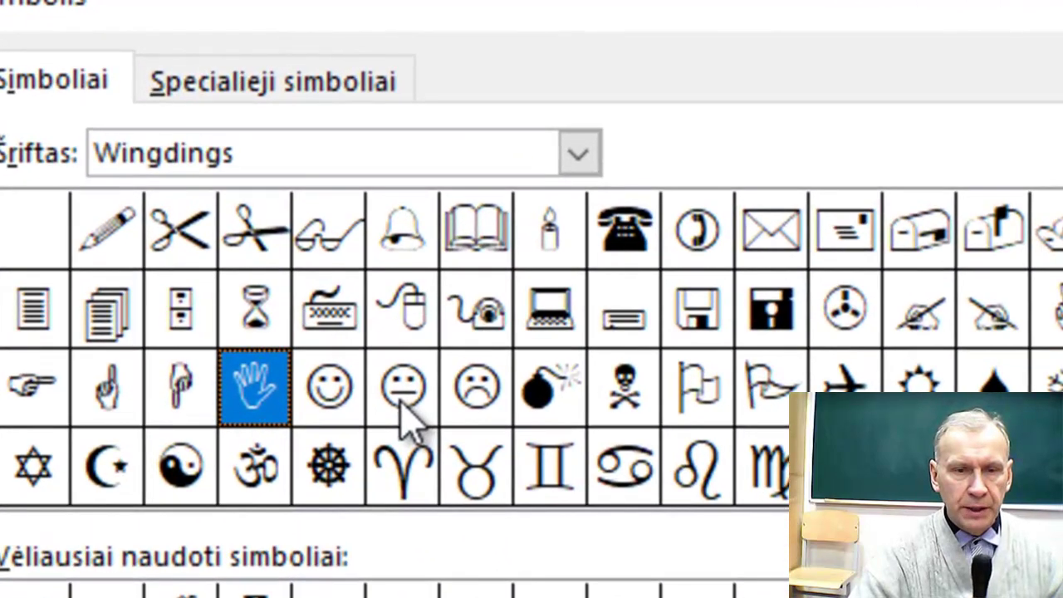
{"action": "left_click", "coordinate": [404, 407]}
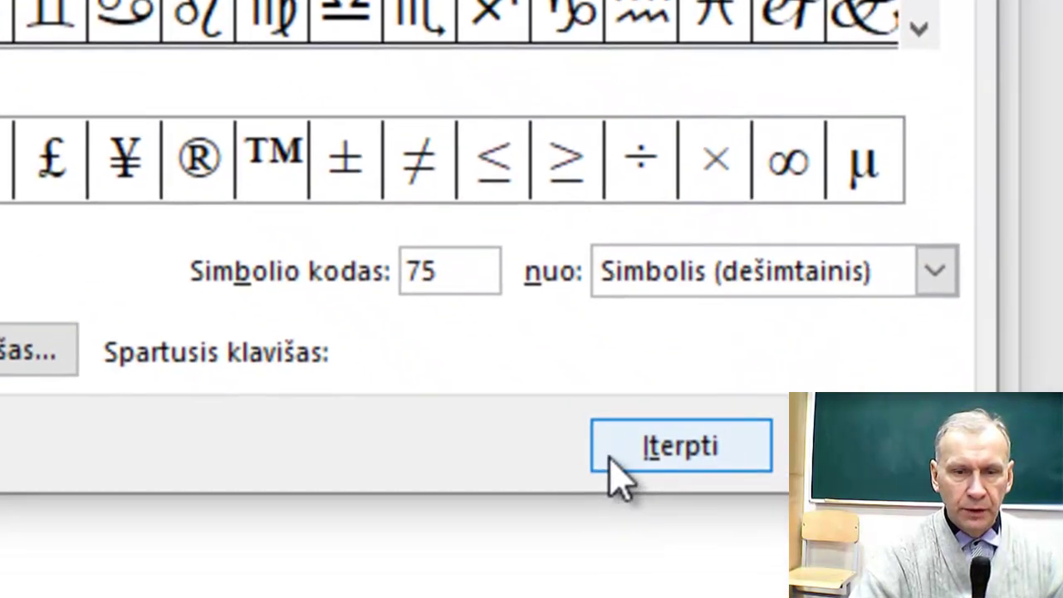
{"action": "left_click", "coordinate": [610, 470]}
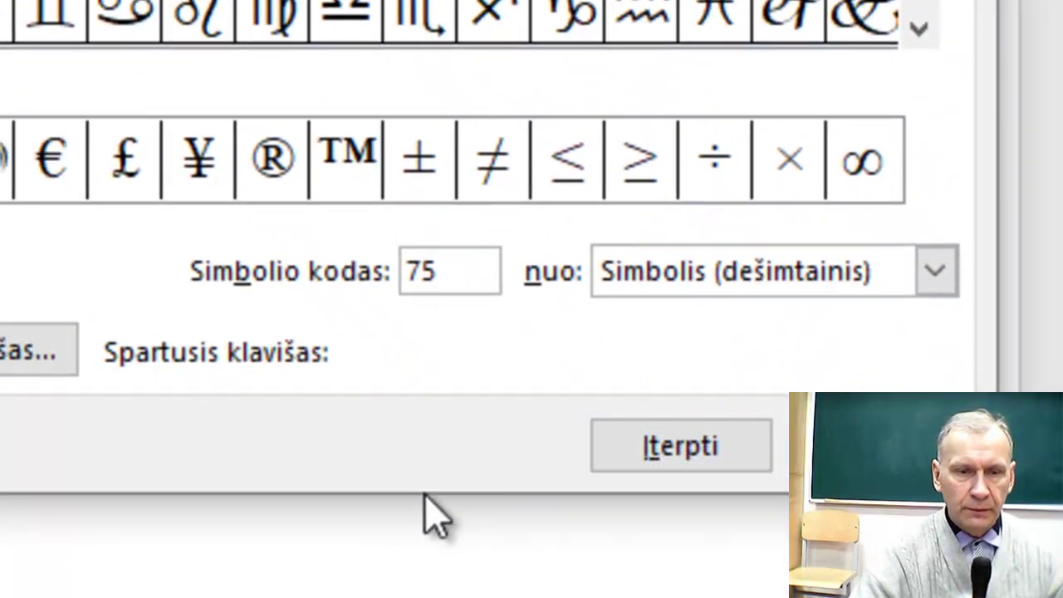
{"action": "left_click", "coordinate": [677, 458]}
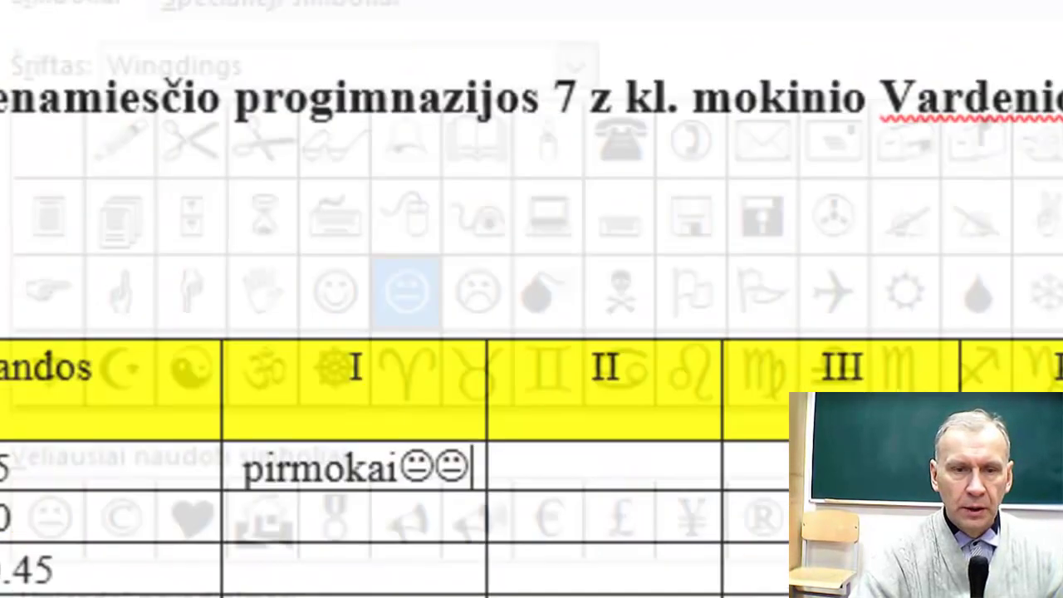
- Delete the extra smiley and enter 'Matem.' as day I's second lesson
{"action": "key", "text": "BackSpace"}
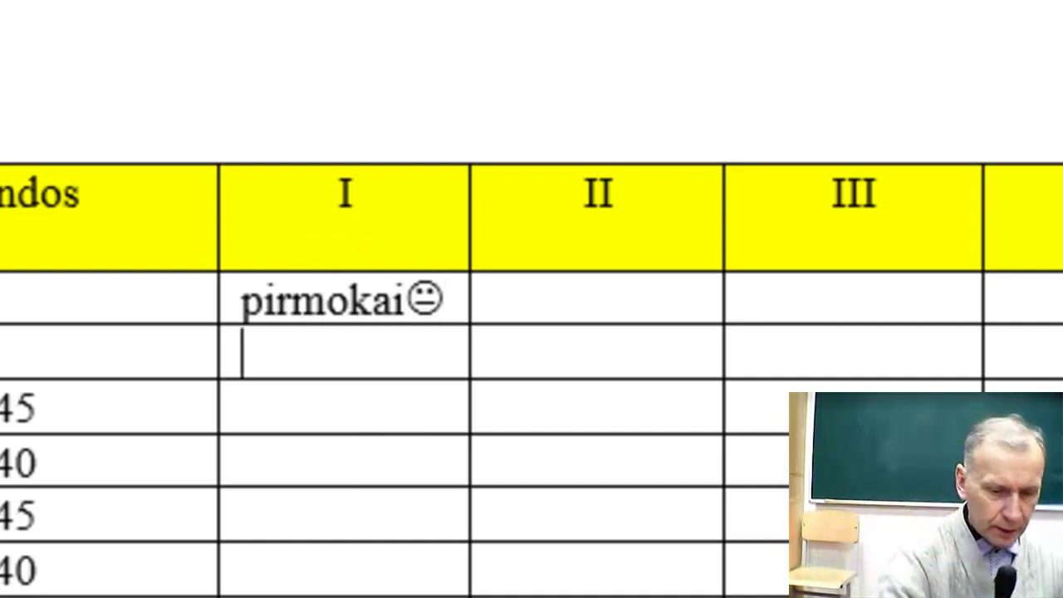
{"action": "type", "text": "matem"}
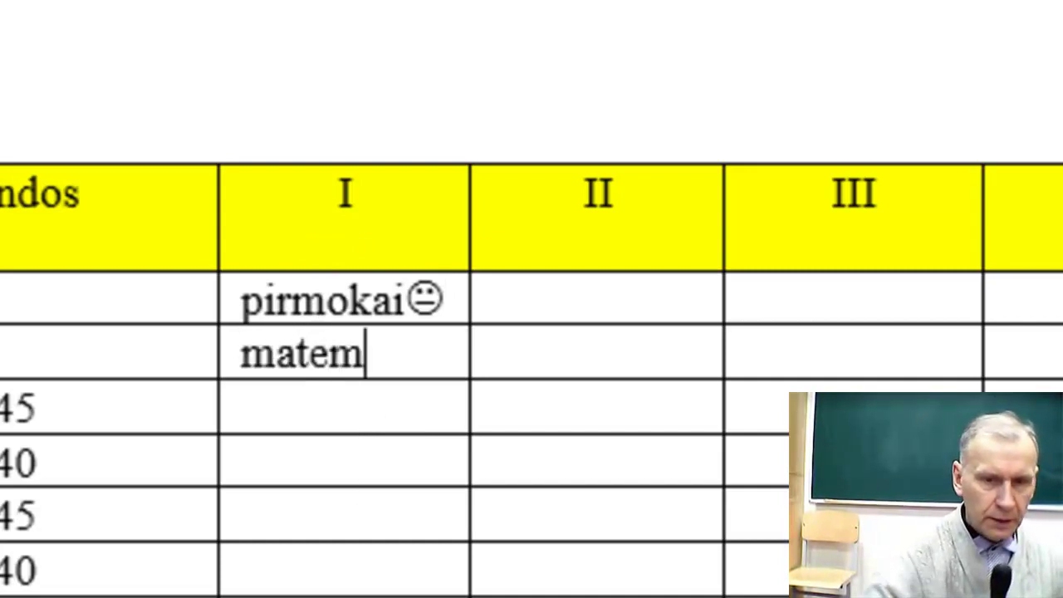
{"action": "type", "text": "."}
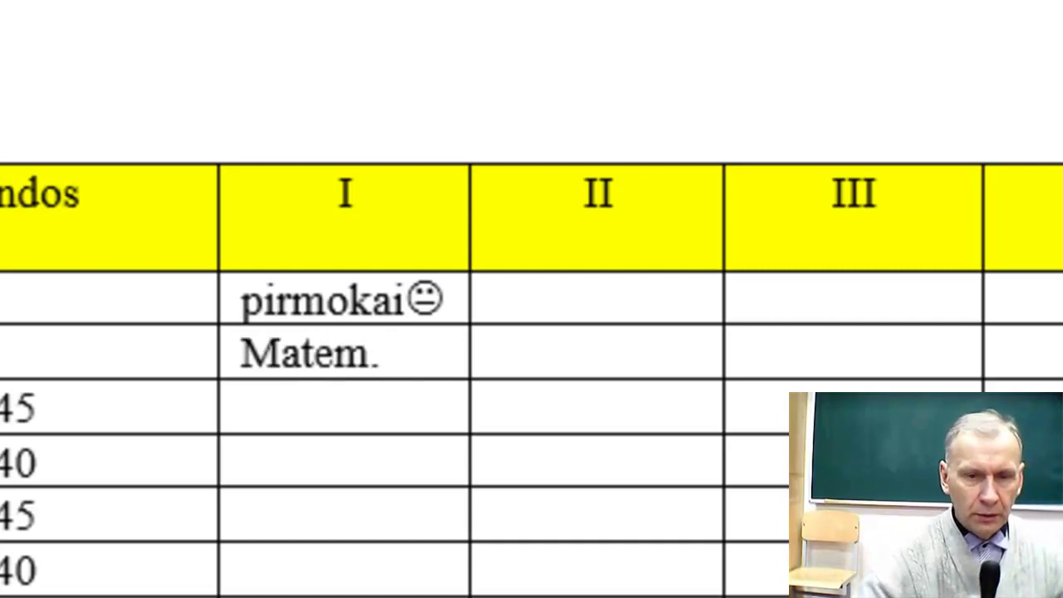
{"action": "left_click", "coordinate": [278, 400]}
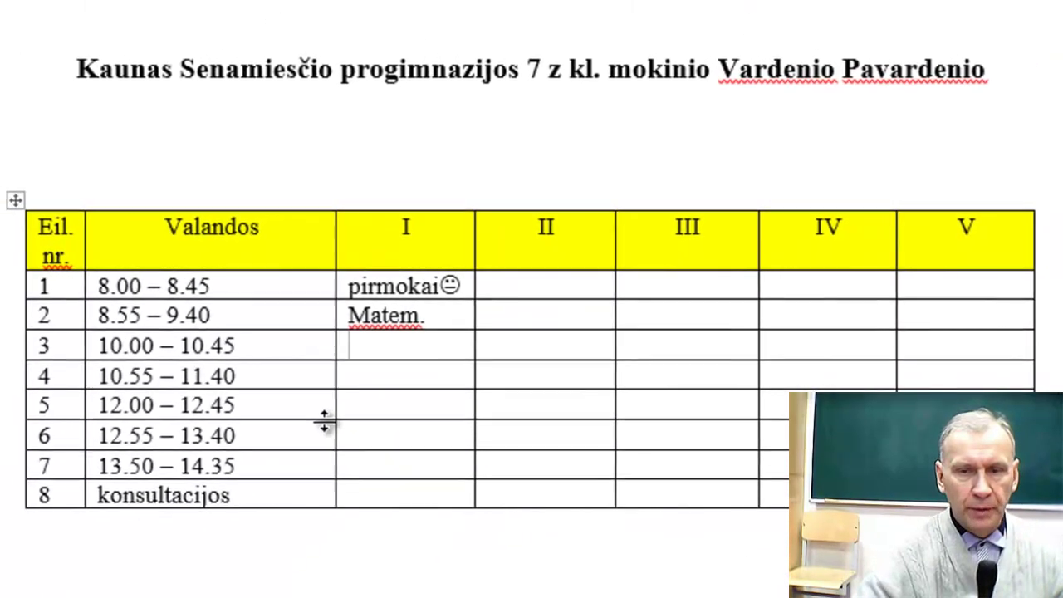